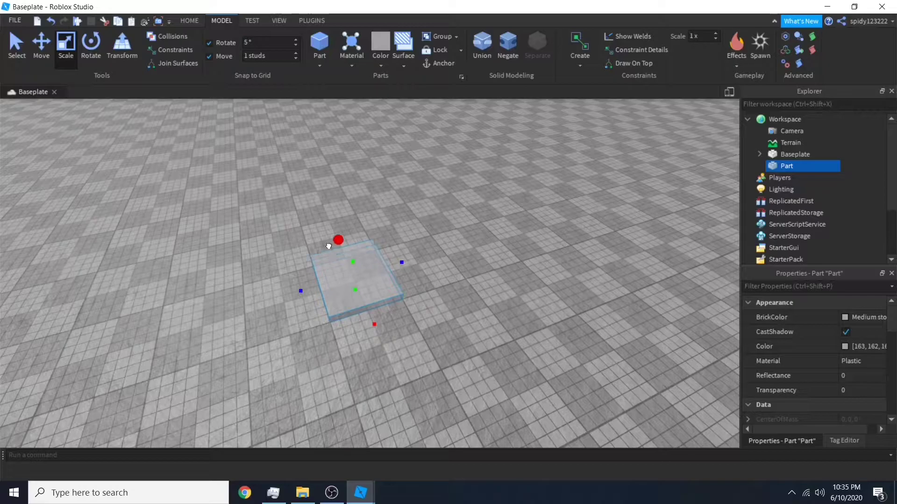
# - Change the material of the flat square part on the baseplate to Slate
pyautogui.press('w')
pyautogui.moveTo(306, 234); pyautogui.dragTo(388, 221, button='right')
pyautogui.press('s')
pyautogui.click(346, 231)
pyautogui.press('w')
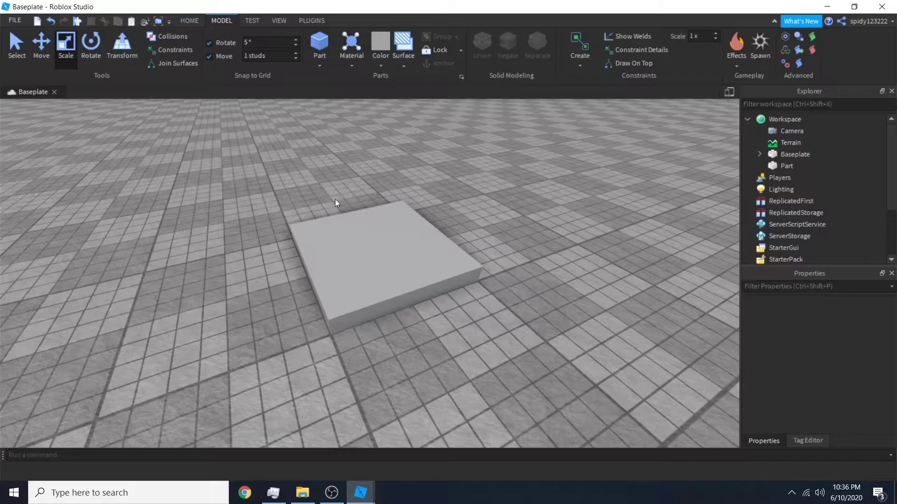
pyautogui.click(363, 213)
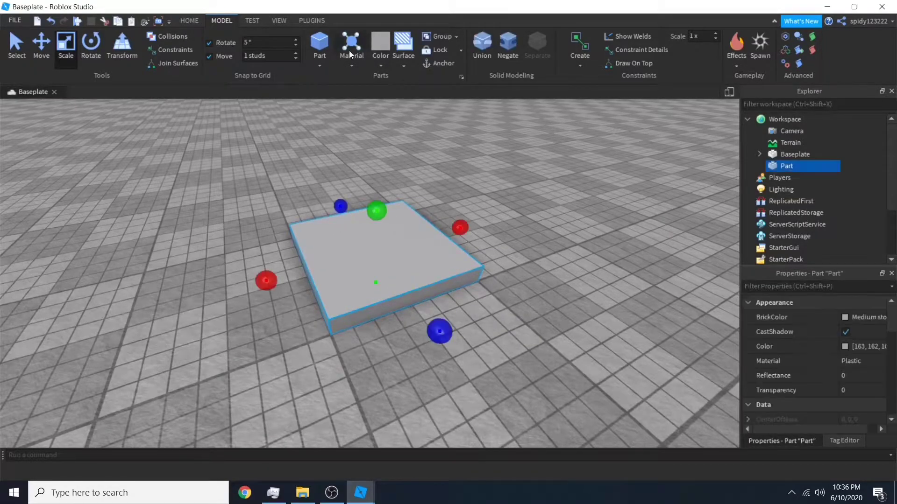
pyautogui.click(348, 66)
pyautogui.click(374, 117)
pyautogui.click(448, 202)
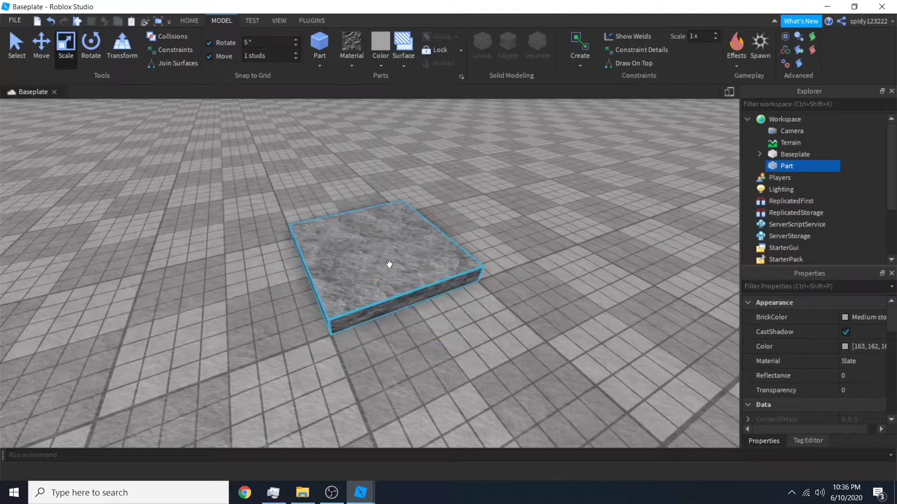
# - Open the Toolbox and list the My Images category of the own inventory
pyautogui.click(189, 20)
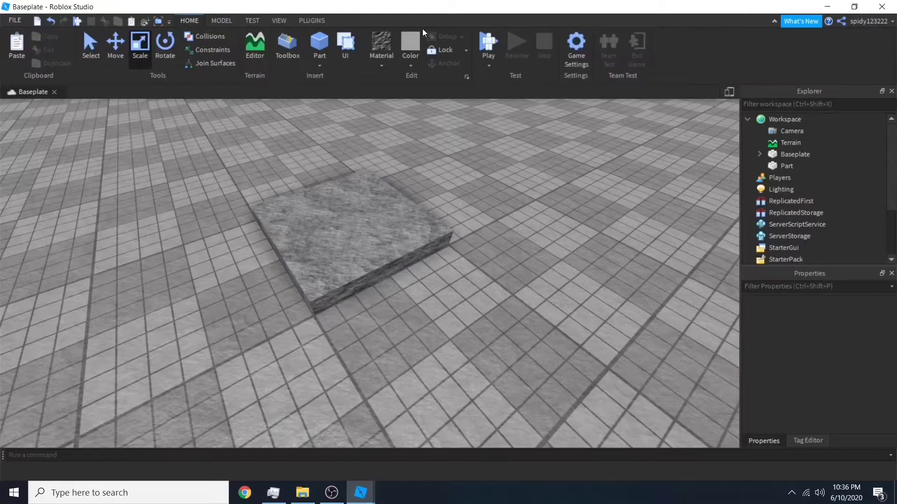
pyautogui.click(252, 46)
pyautogui.click(288, 46)
pyautogui.click(60, 117)
pyautogui.click(29, 132)
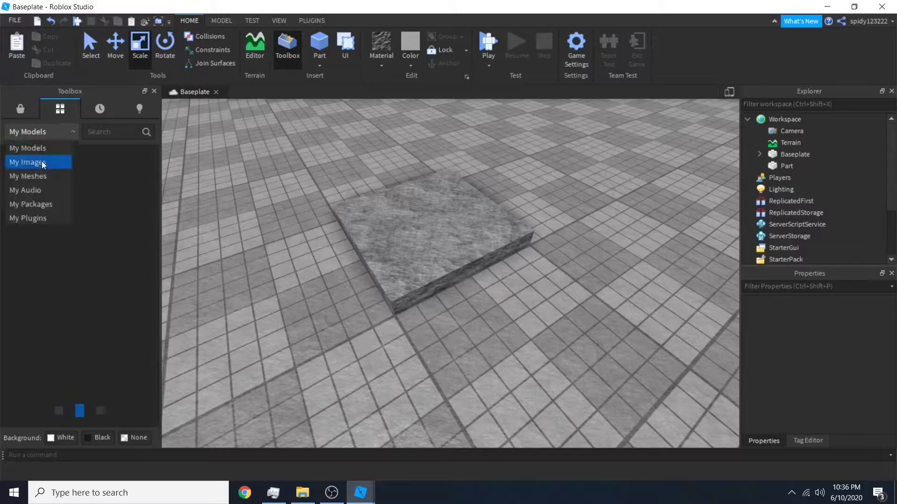
pyautogui.click(42, 163)
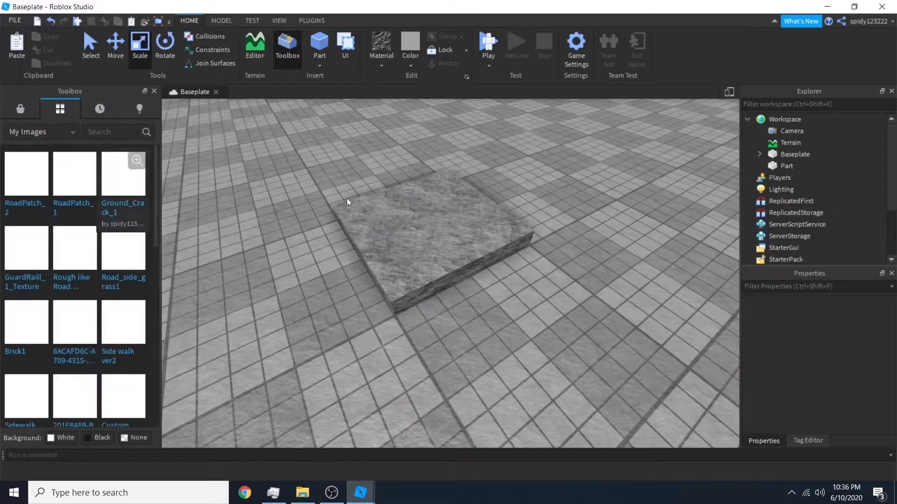
# - Find the "Side walk ver2" image and place it as a decal on the slate part
pyautogui.scroll(-3, 94, 248)
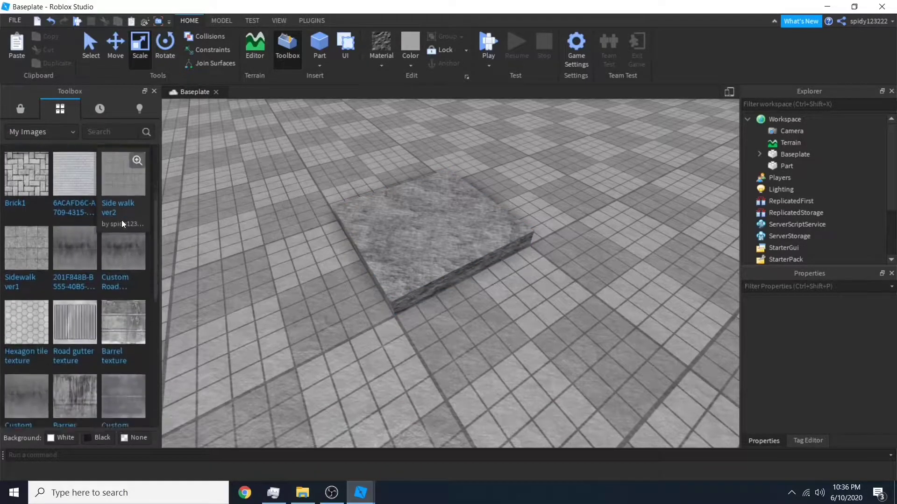
pyautogui.scroll(1, 118, 259)
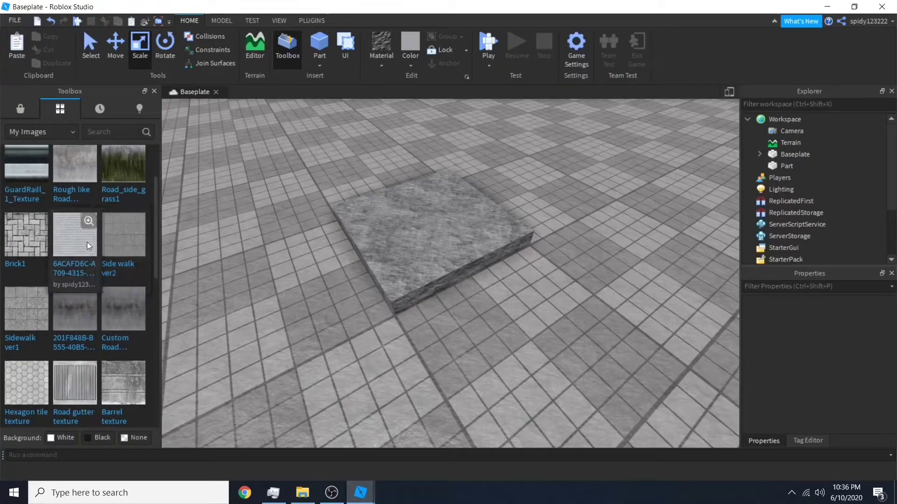
pyautogui.rightClick(127, 241)
pyautogui.moveTo(118, 241); pyautogui.dragTo(581, 271)
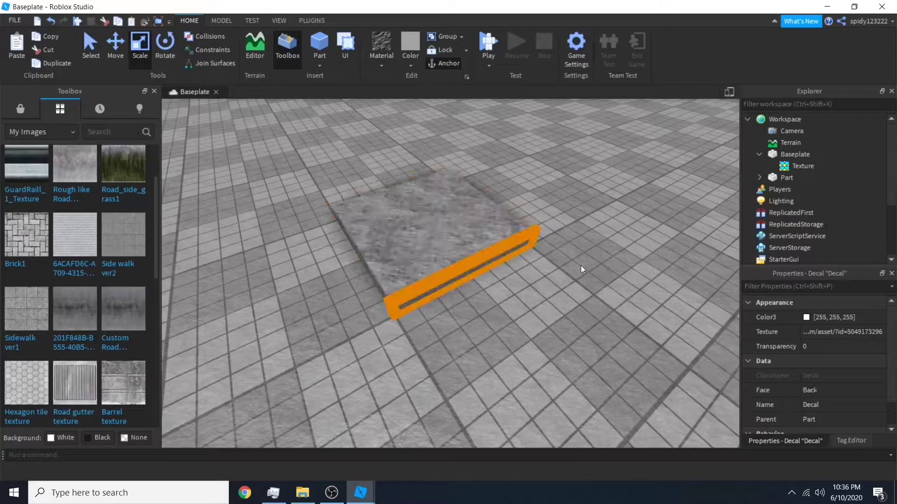
# - Expand the slate part's contents and insert a Texture object into it alongside the decal
pyautogui.click(420, 252)
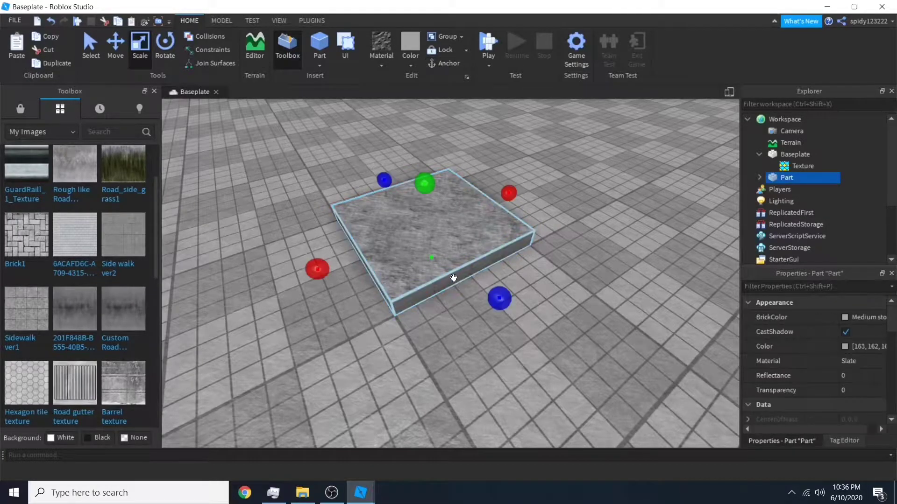
pyautogui.click(759, 178)
pyautogui.click(800, 189)
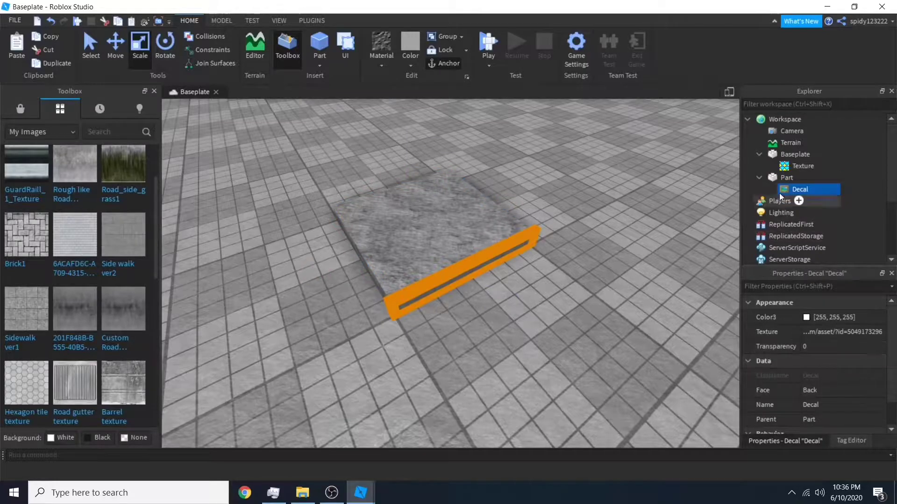
pyautogui.rightClick(775, 178)
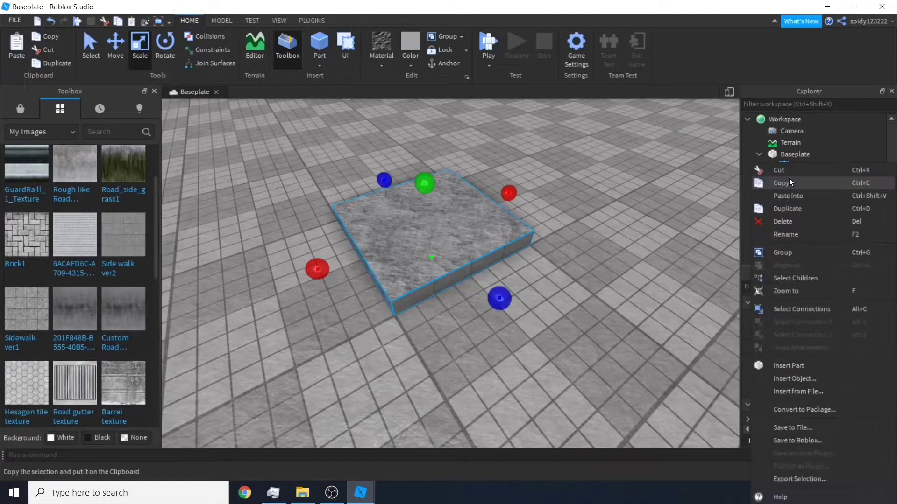
pyautogui.click(797, 379)
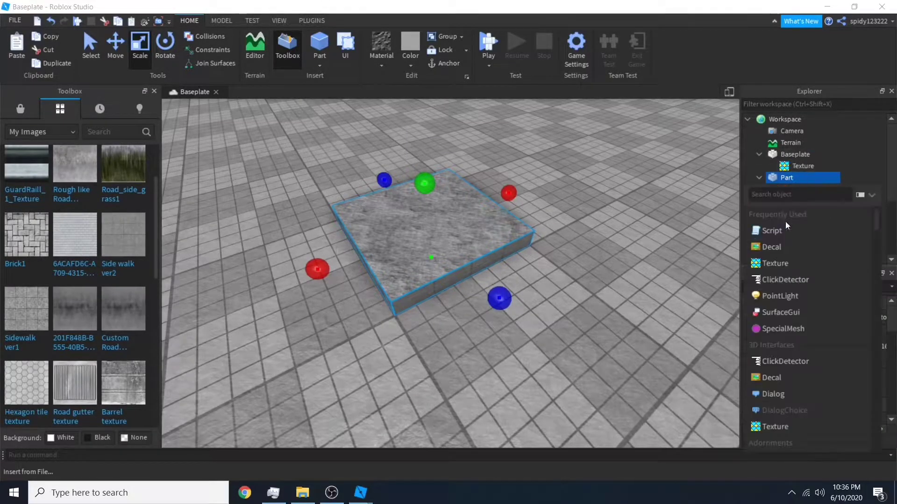
pyautogui.click(785, 260)
# - Copy the decal's image asset ID into the Texture property of the new Texture object
pyautogui.click(800, 189)
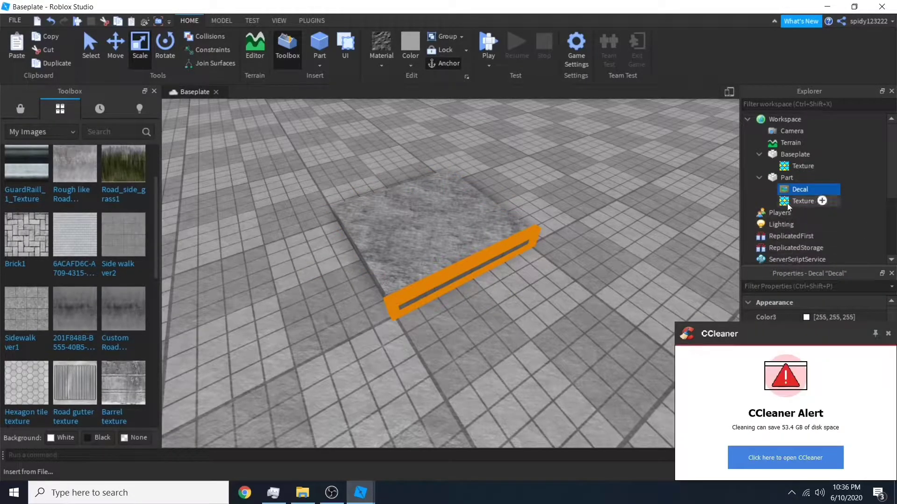
pyautogui.click(802, 201)
pyautogui.click(888, 334)
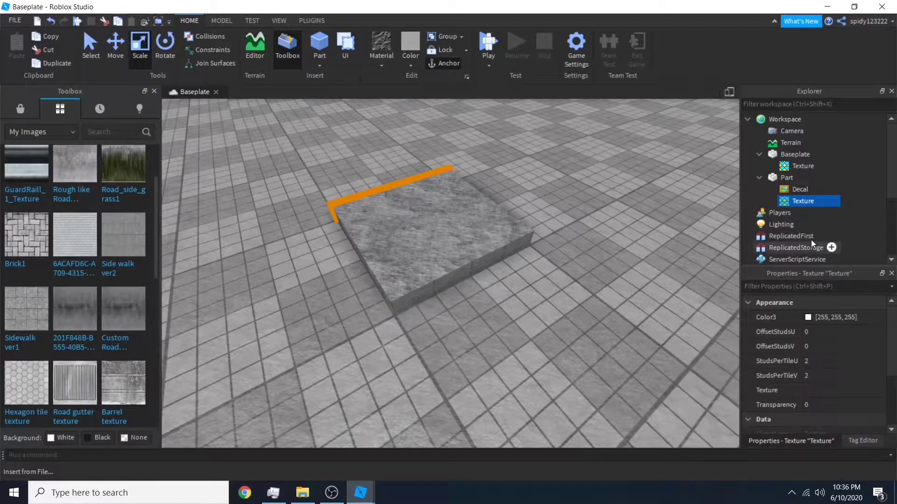
pyautogui.click(831, 390)
pyautogui.hotkey('ctrl', 'v')
pyautogui.press('Return')
# - Delete the part's decal and set the Face of its Texture object to Top
pyautogui.click(799, 189)
pyautogui.press('Delete')
pyautogui.click(802, 189)
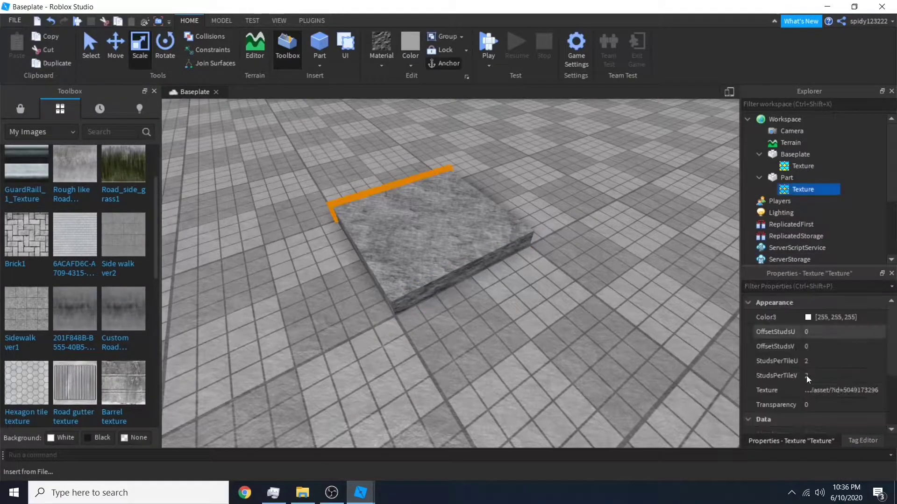
pyautogui.scroll(-3, 805, 372)
pyautogui.click(823, 361)
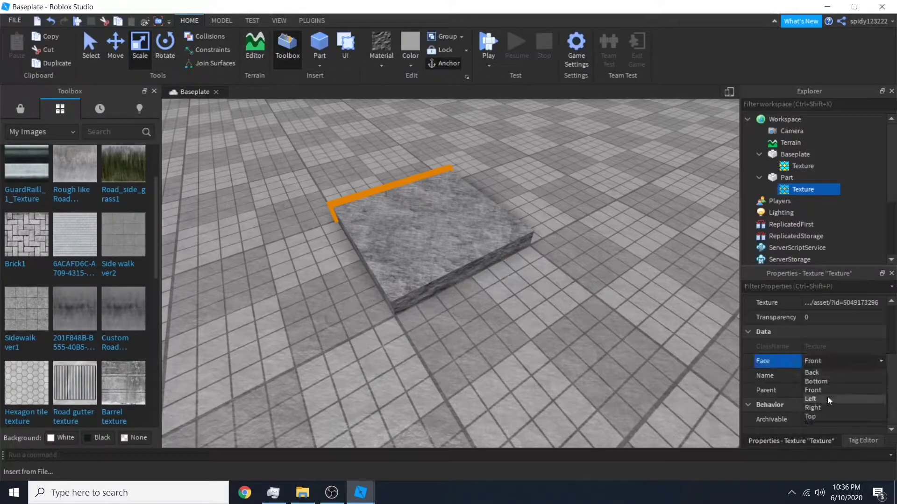
pyautogui.click(810, 417)
pyautogui.scroll(5, 582, 289)
pyautogui.moveTo(582, 289)
pyautogui.mouseDown(button='right')
pyautogui.moveTo(569, 288)
pyautogui.moveTo(579, 293)
pyautogui.mouseUp(button='right')
pyautogui.click(583, 293)
pyautogui.scroll(4, 575, 288)
pyautogui.scroll(-4, 574, 288)
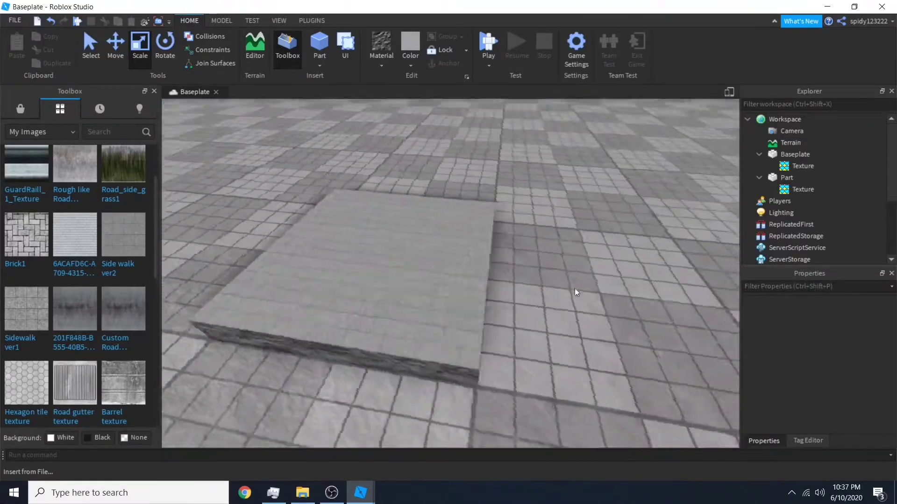
# - Set the transparency of the part's Texture object to 0.2
pyautogui.click(787, 178)
pyautogui.click(803, 190)
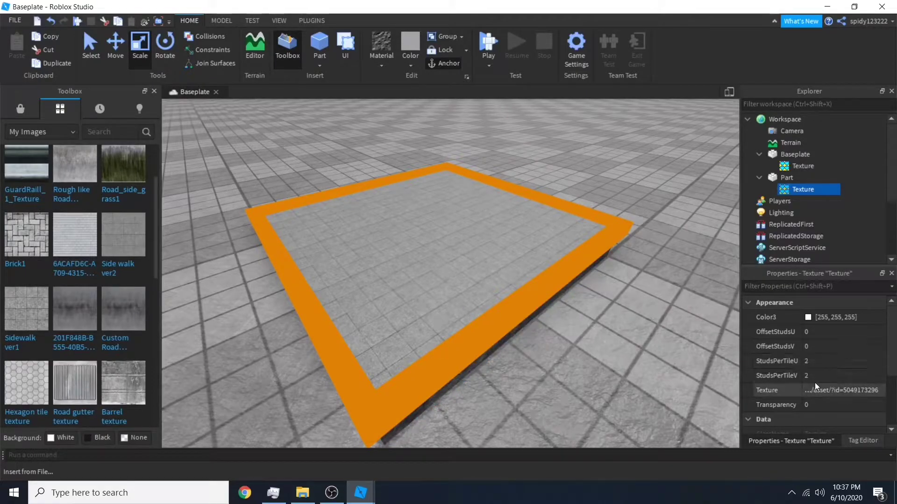
pyautogui.click(835, 406)
pyautogui.moveTo(861, 407); pyautogui.dragTo(856, 407)
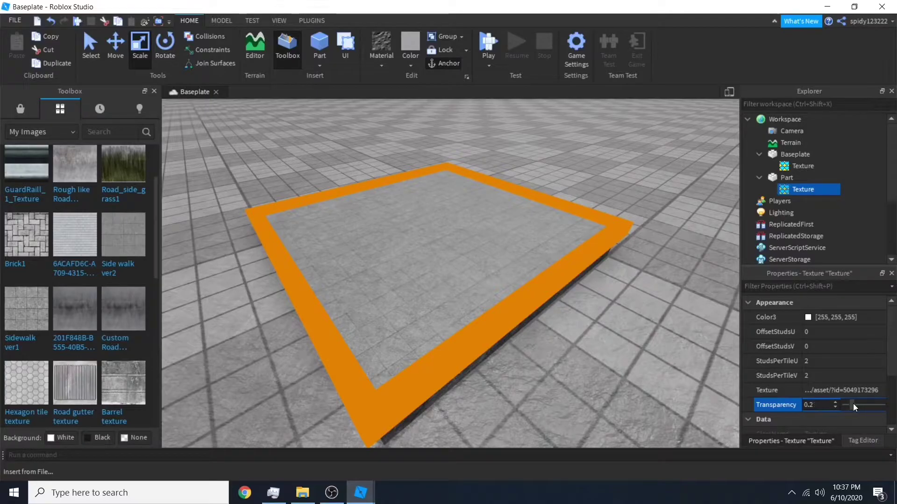
pyautogui.click(581, 331)
pyautogui.moveTo(581, 331); pyautogui.dragTo(587, 324, button='right')
# - Set the Technology property of the Lighting service to ShadowMap
pyautogui.click(800, 213)
pyautogui.scroll(-2, 847, 355)
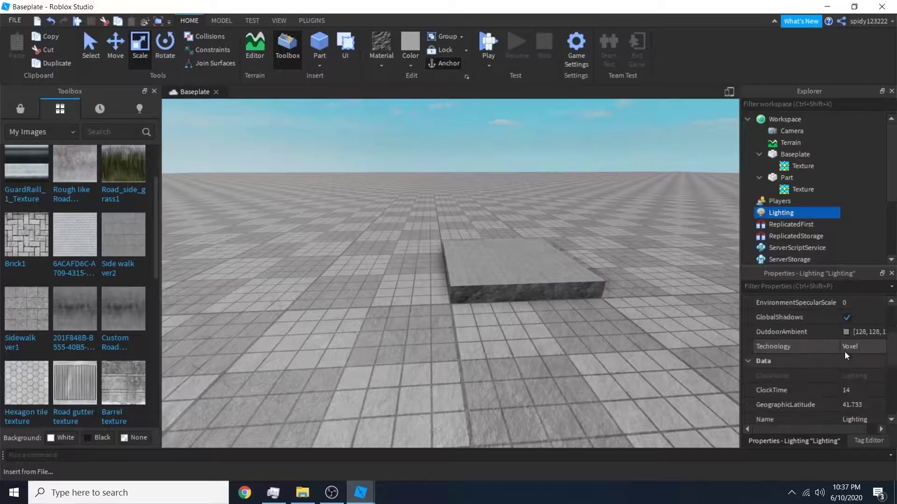
pyautogui.scroll(-3, 846, 355)
pyautogui.scroll(3, 855, 366)
pyautogui.click(857, 346)
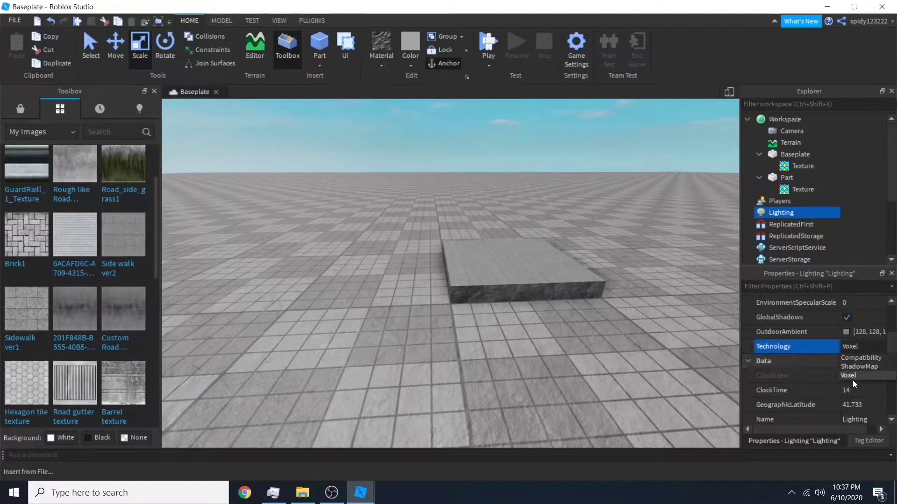
pyautogui.click(859, 367)
# - Adjust the ClockTime of the Lighting service and inspect the lit part from different distances
pyautogui.scroll(5, 858, 373)
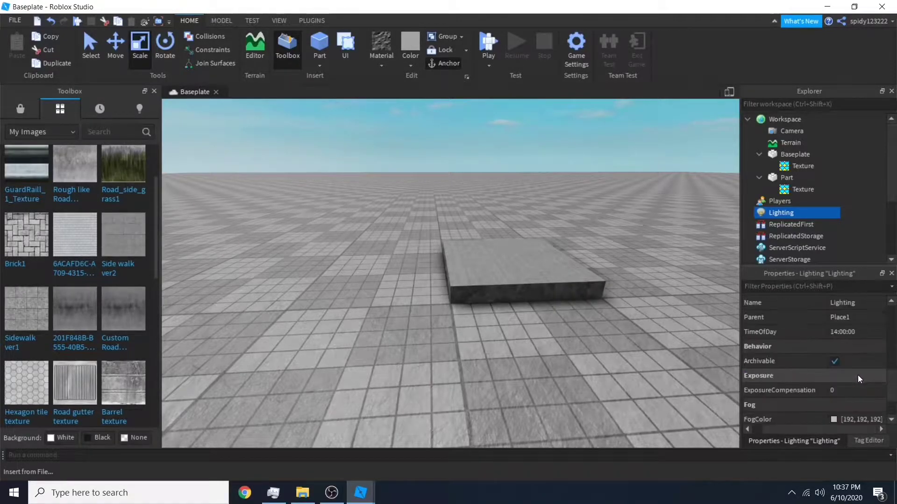
pyautogui.scroll(-1, 859, 378)
pyautogui.scroll(3, 855, 371)
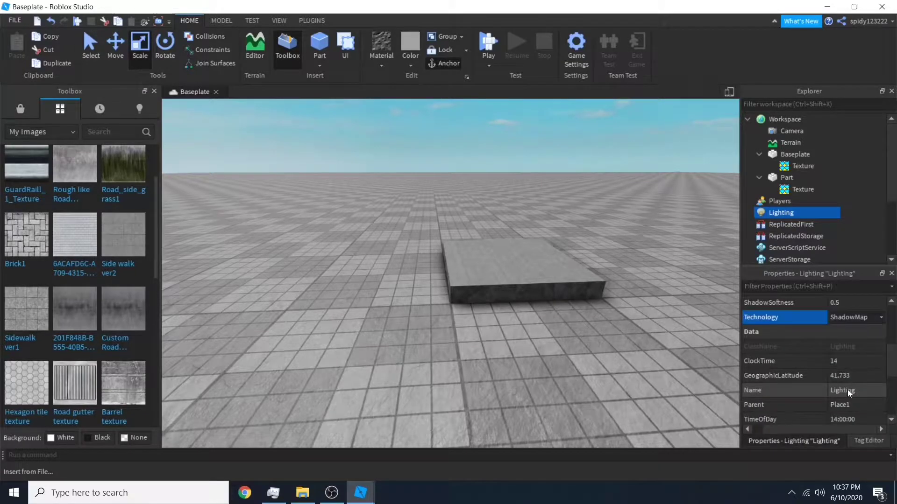
pyautogui.click(853, 364)
pyautogui.moveTo(878, 363); pyautogui.dragTo(876, 363)
pyautogui.click(580, 318)
pyautogui.moveTo(579, 318); pyautogui.dragTo(580, 316, button='right')
pyautogui.press('w')
pyautogui.press('w')
pyautogui.press('s')
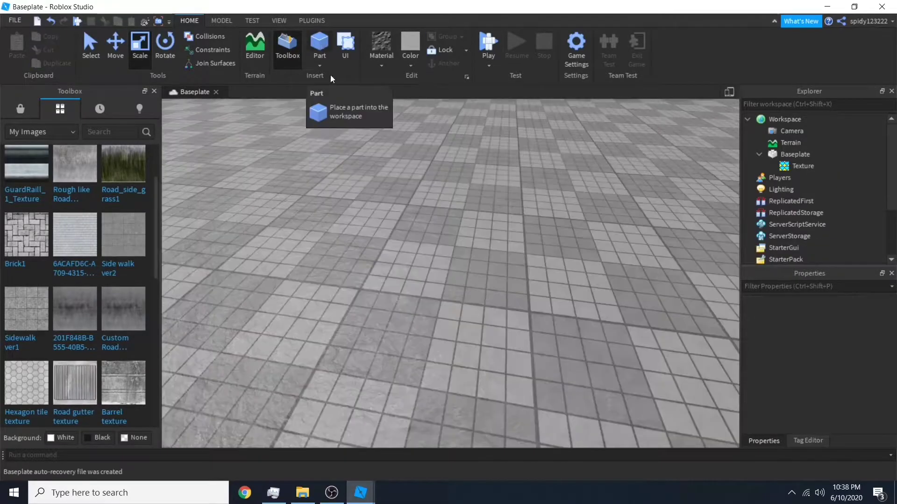
# - Switch to Chrome, search Google Images for "mansion" and open the first picture as a building reference
pyautogui.click(248, 493)
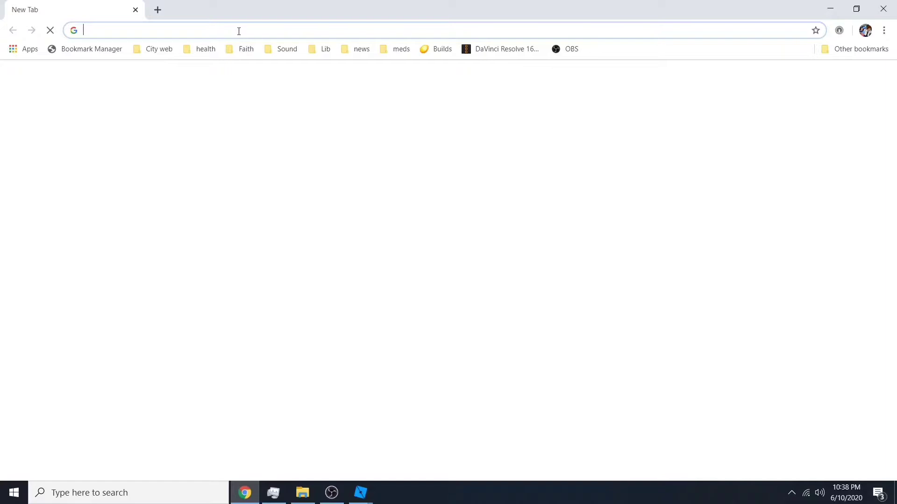
pyautogui.click(157, 10)
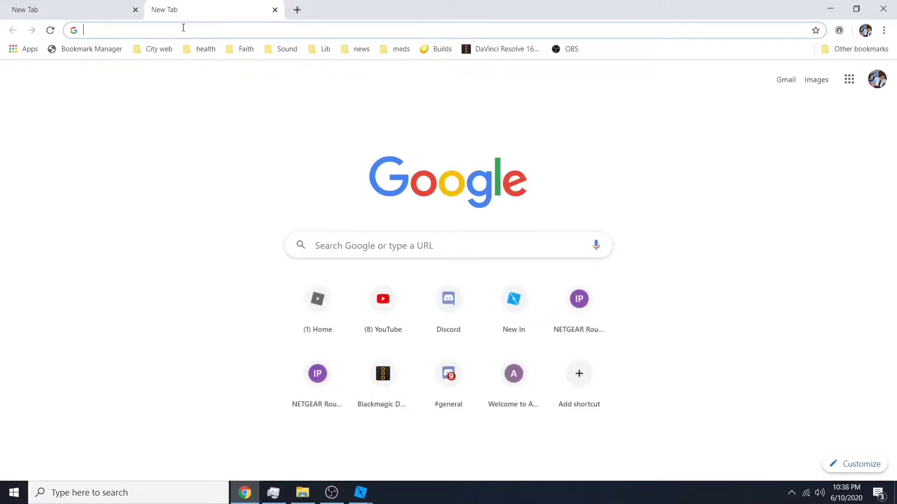
pyautogui.write('mansion')
pyautogui.press('Return')
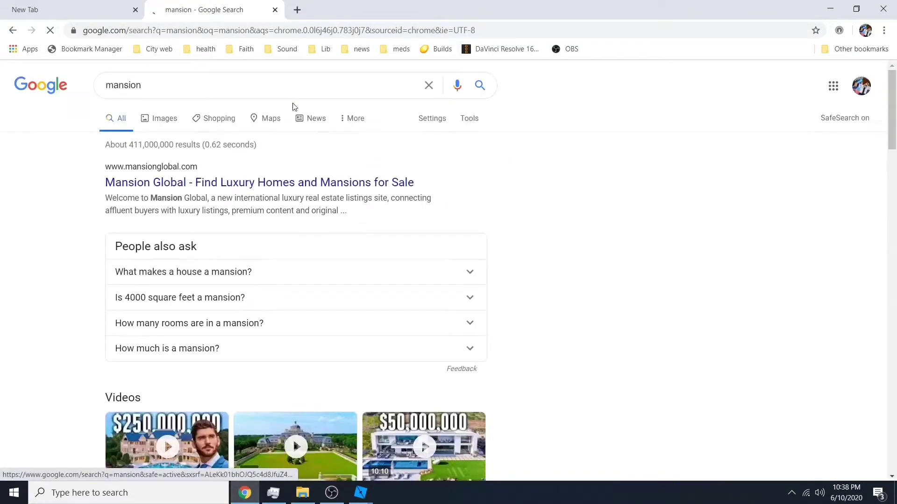
pyautogui.click(154, 123)
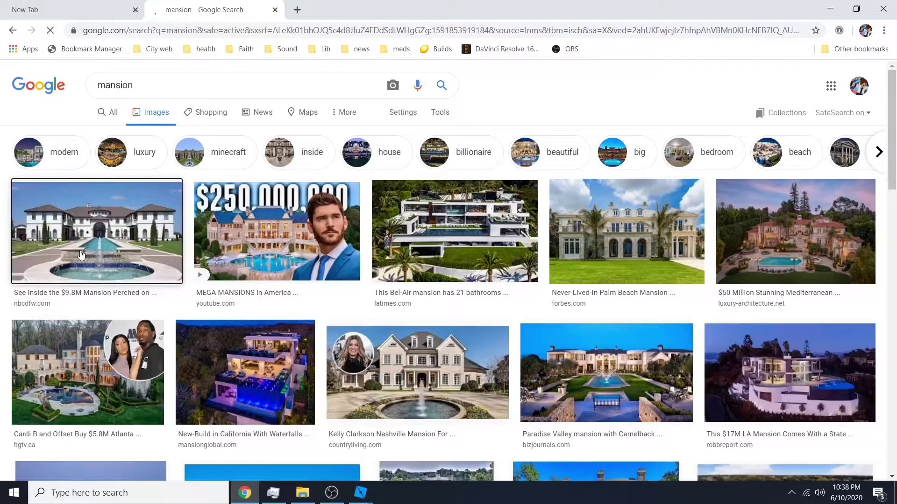
pyautogui.click(87, 248)
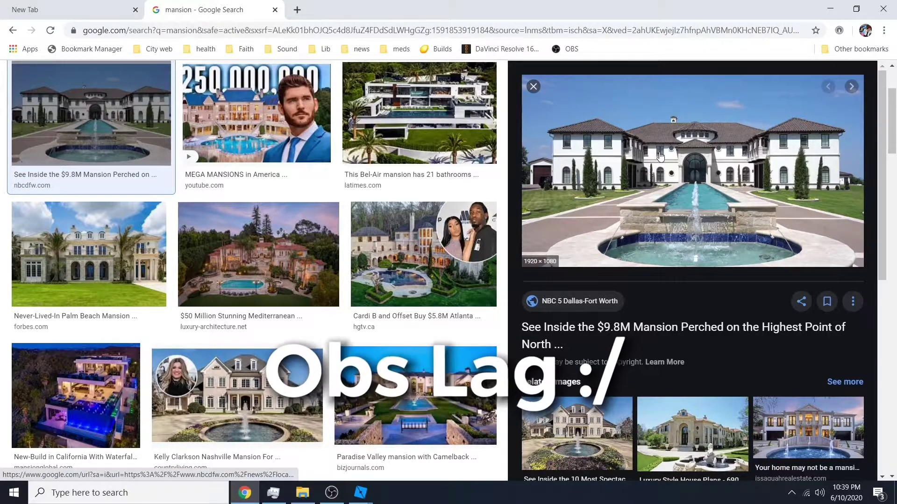
# - Return to Roblox Studio, insert a block part, duplicate it and arrange three blocks in a U shape
pyautogui.click(368, 492)
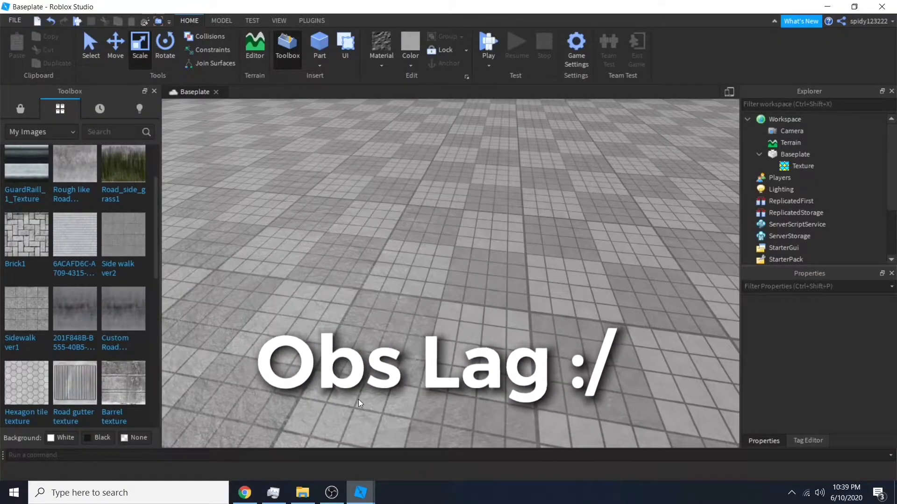
pyautogui.click(320, 43)
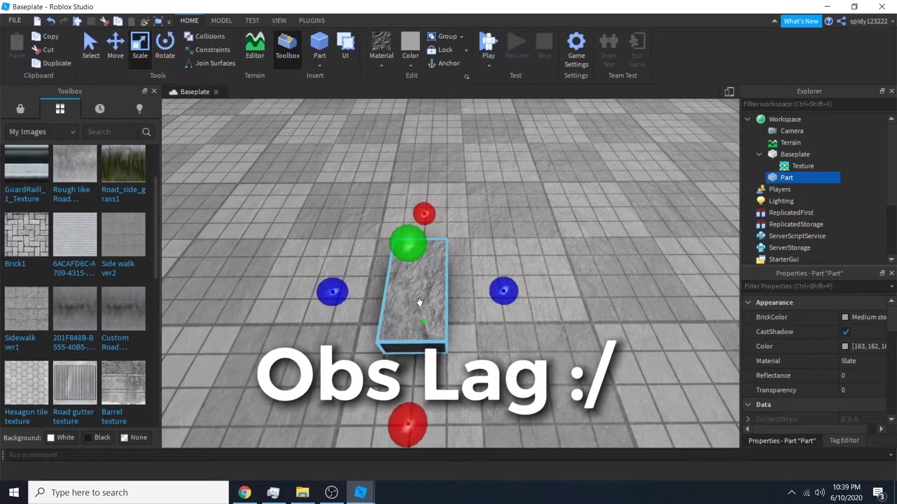
pyautogui.hotkey('ctrl', 'd')
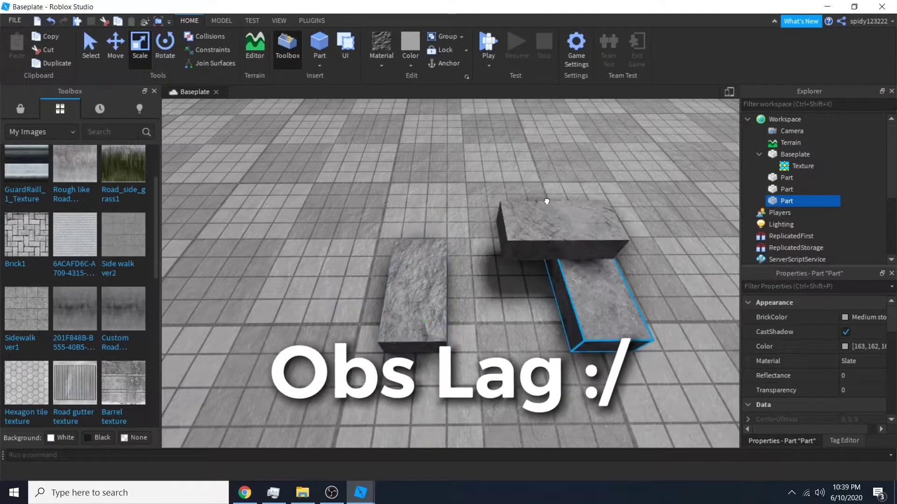
pyautogui.moveTo(547, 202); pyautogui.dragTo(498, 239)
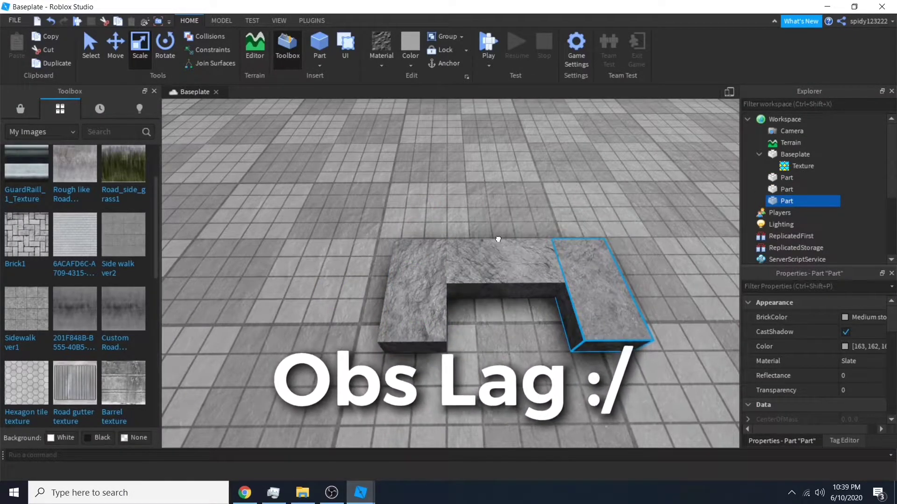
pyautogui.click(504, 201)
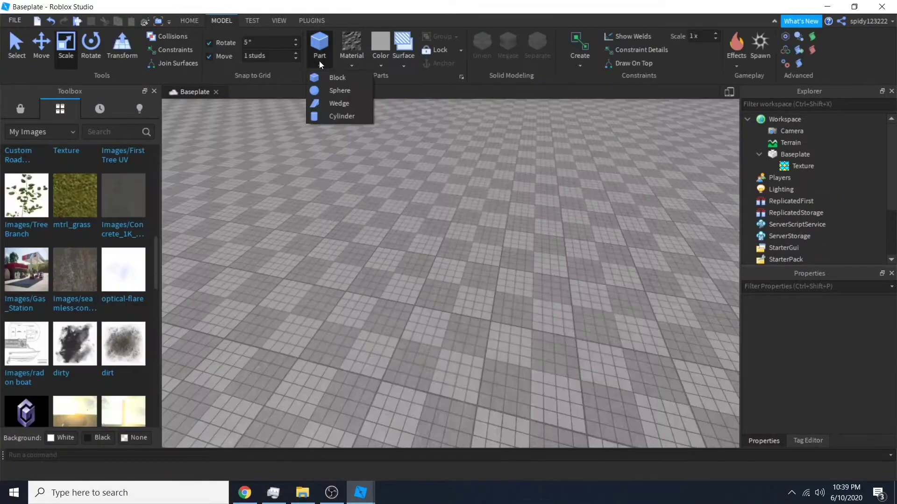
# - Close the Toolbox, insert a block part on the baseplate and select it to view its properties
pyautogui.click(318, 60)
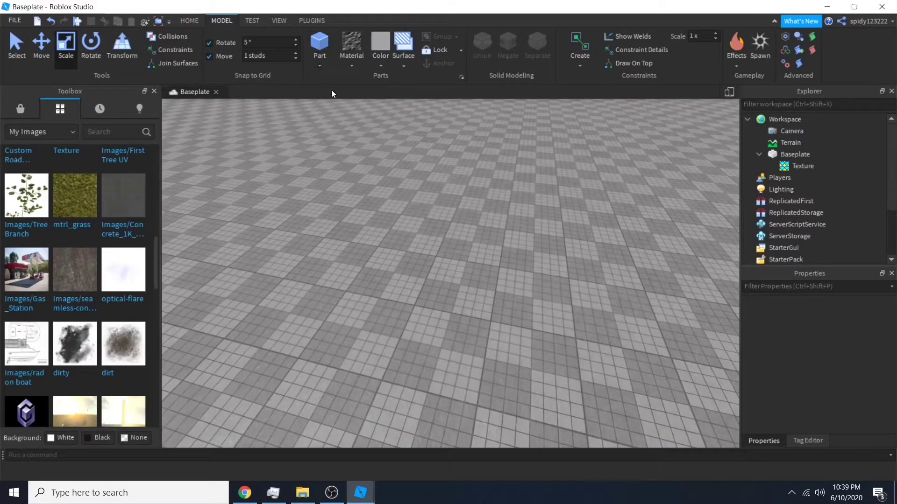
pyautogui.moveTo(377, 223); pyautogui.dragTo(377, 222, button='right')
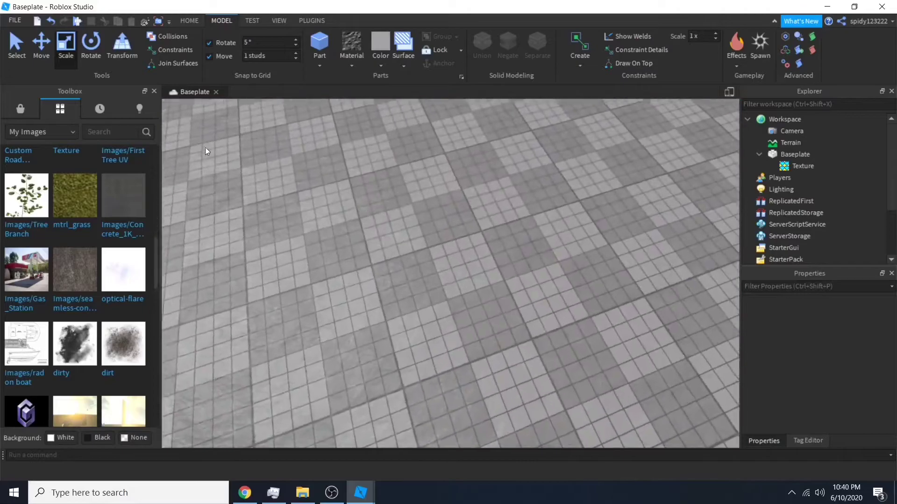
pyautogui.click(154, 91)
pyautogui.click(319, 49)
pyautogui.moveTo(432, 260); pyautogui.dragTo(403, 271, button='right')
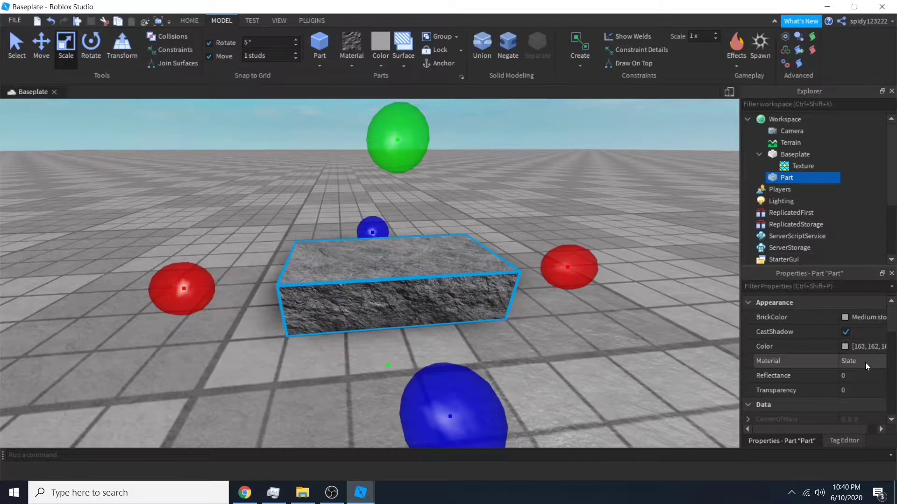
pyautogui.moveTo(494, 216); pyautogui.dragTo(493, 216, button='right')
pyautogui.scroll(-5, 494, 216)
pyautogui.click(379, 240)
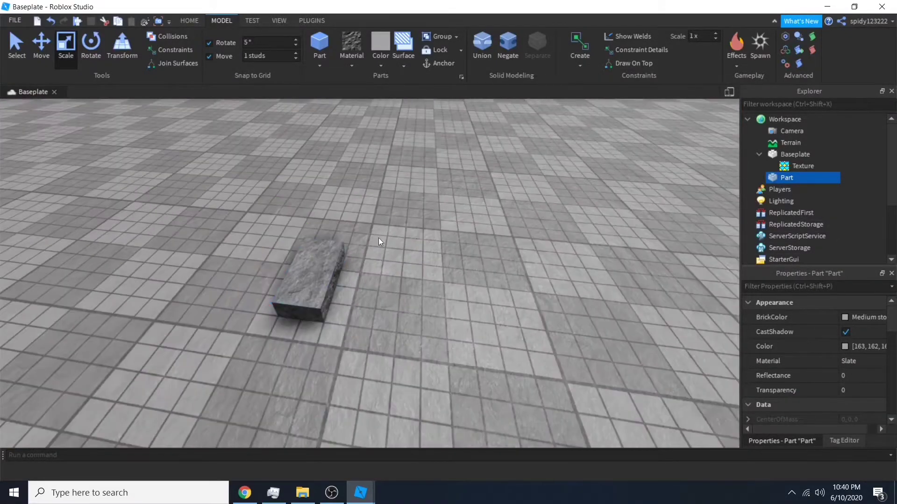
pyautogui.scroll(5, 299, 239)
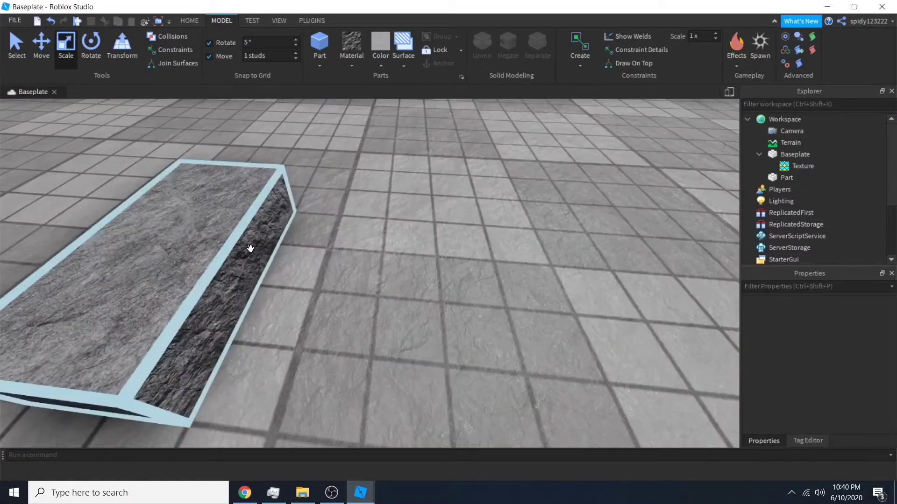
pyautogui.click(250, 248)
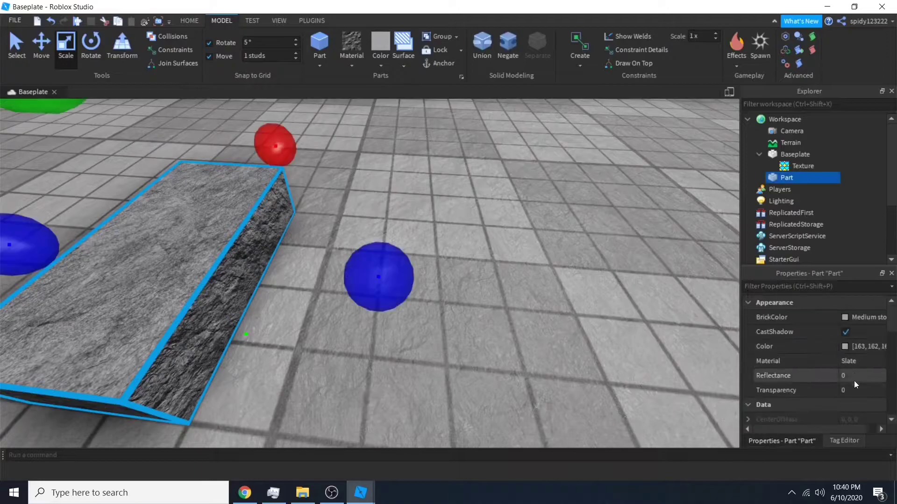
# - Set the block's Material to SmoothPlastic and raise its Reflectance to 1
pyautogui.moveTo(867, 376); pyautogui.dragTo(845, 375)
pyautogui.click(861, 363)
pyautogui.click(861, 365)
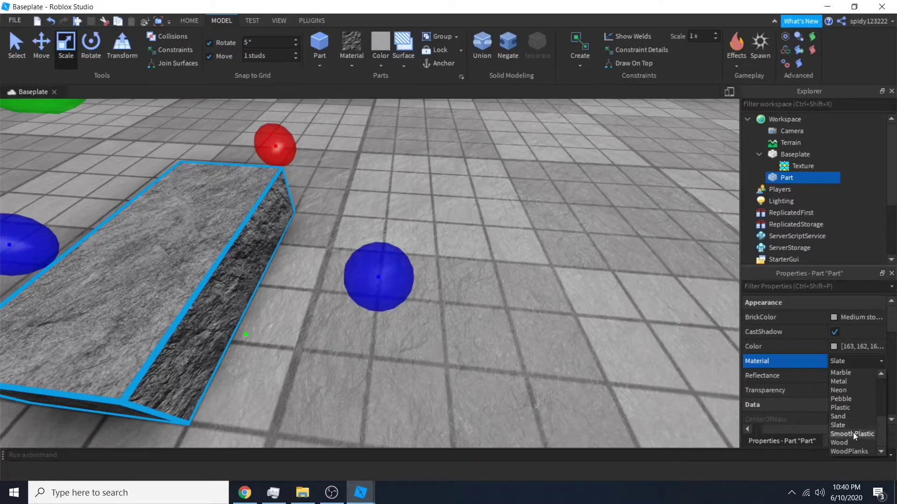
pyautogui.click(852, 434)
pyautogui.click(867, 379)
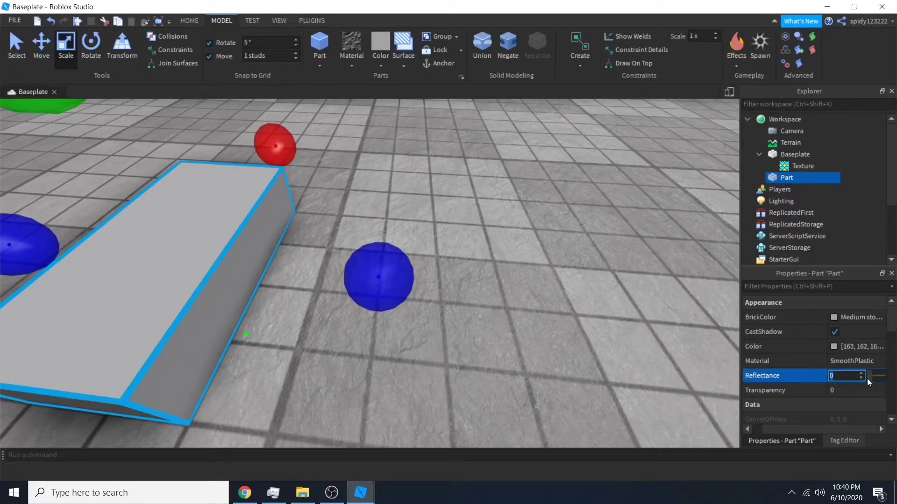
pyautogui.moveTo(868, 377); pyautogui.dragTo(883, 376)
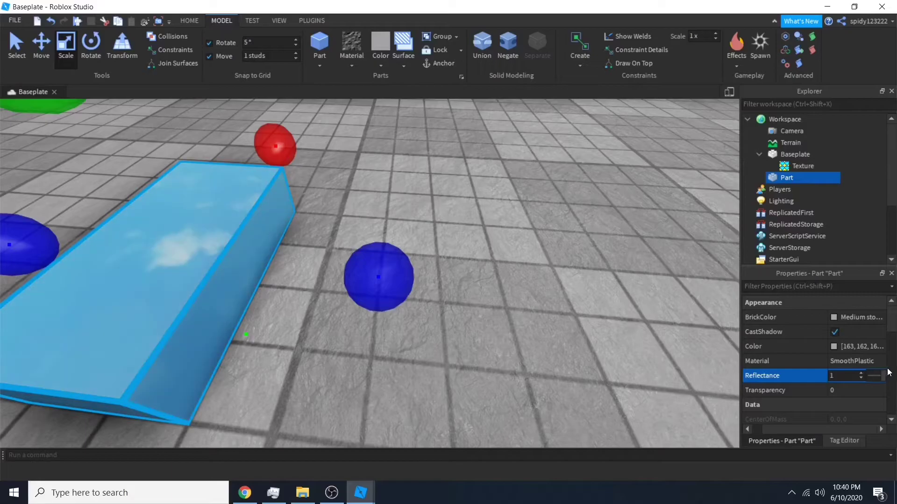
# - Change the block's Material to Foil and lower its Reflectance to 0
pyautogui.click(861, 363)
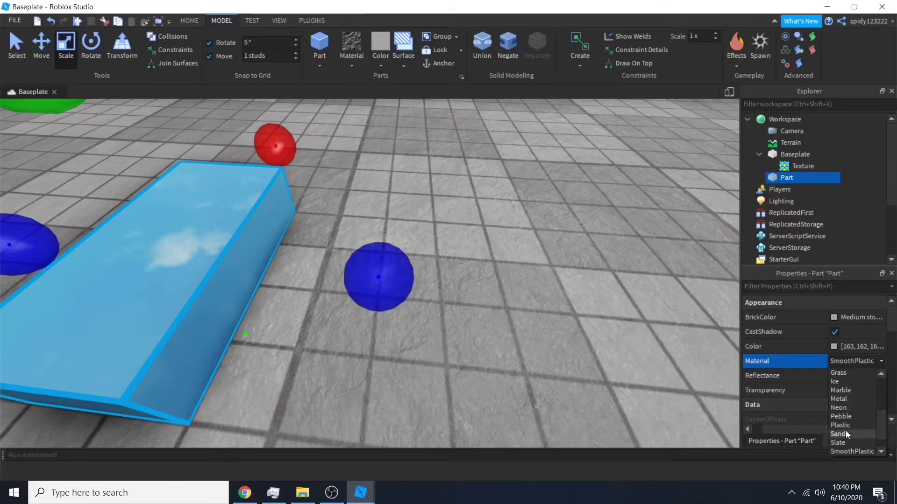
pyautogui.scroll(3, 847, 427)
pyautogui.click(838, 416)
pyautogui.moveTo(522, 332); pyautogui.dragTo(522, 331, button='right')
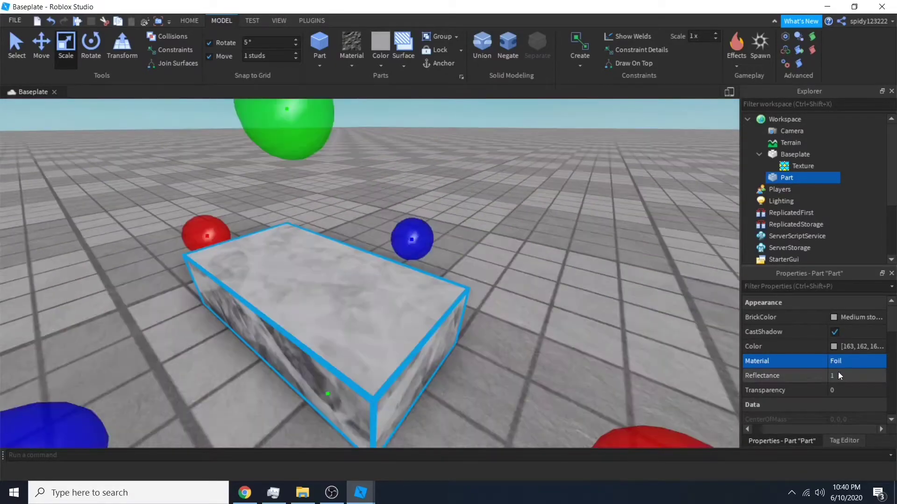
pyautogui.click(864, 376)
pyautogui.moveTo(882, 378); pyautogui.dragTo(842, 379)
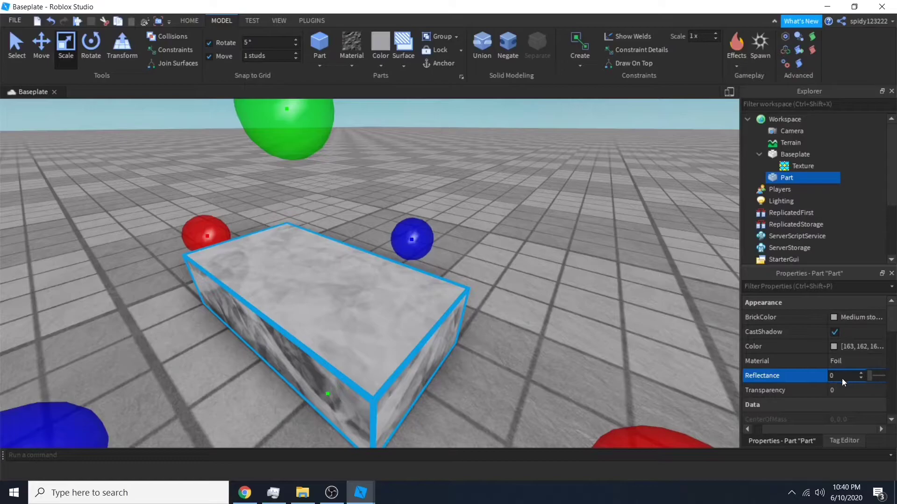
# - Examine the surface of the foil block from different angles and distances
pyautogui.moveTo(620, 326); pyautogui.dragTo(619, 327, button='right')
pyautogui.click(612, 326)
pyautogui.scroll(-3, 518, 308)
pyautogui.scroll(3, 397, 297)
pyautogui.moveTo(400, 299); pyautogui.dragTo(401, 299, button='right')
pyautogui.moveTo(487, 317); pyautogui.dragTo(488, 319, button='right')
pyautogui.scroll(-4, 489, 318)
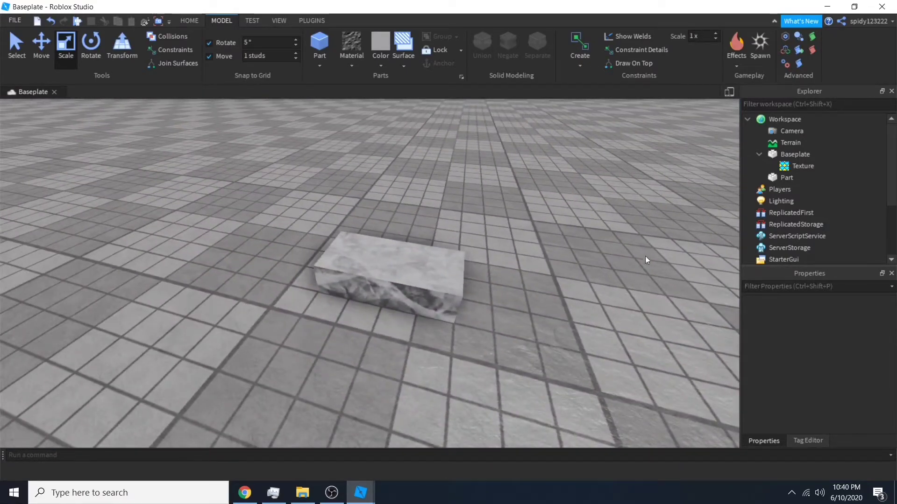
# - Select the foil block again, change its Material to Glass and set its Reflectance to 0
pyautogui.click(777, 167)
pyautogui.click(781, 154)
pyautogui.click(777, 177)
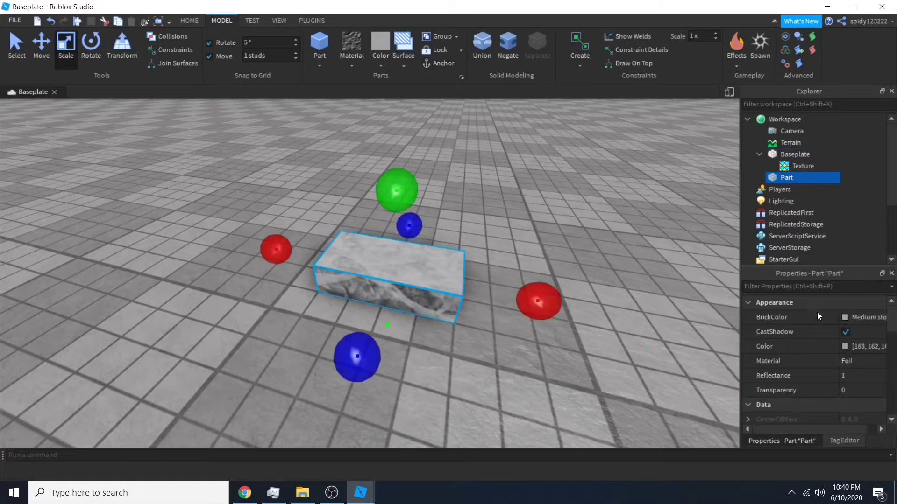
pyautogui.click(856, 361)
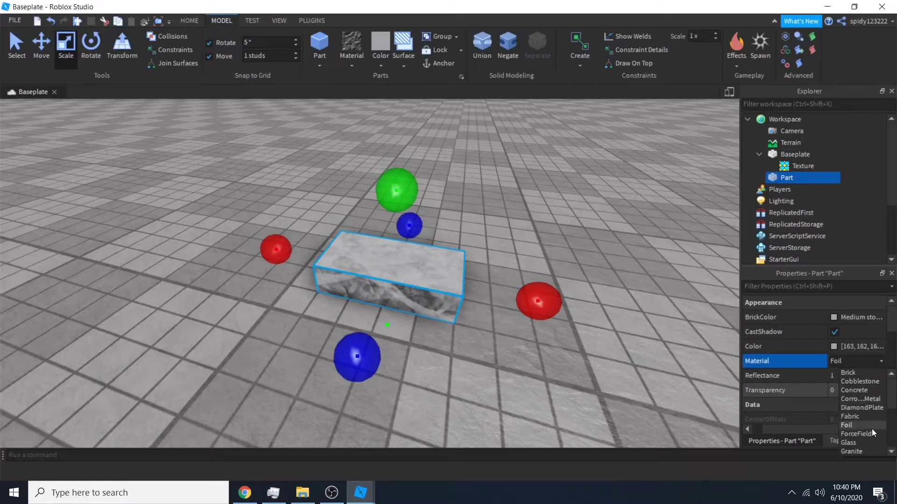
pyautogui.click(850, 442)
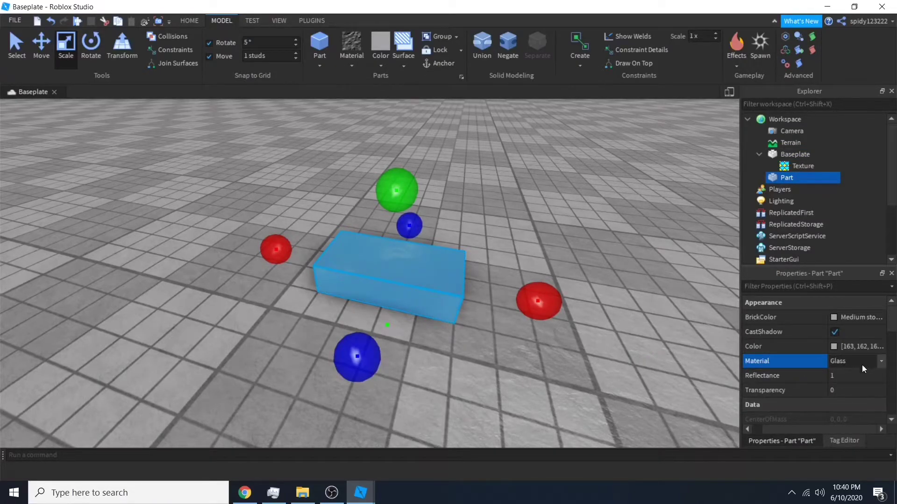
pyautogui.click(873, 373)
pyautogui.moveTo(882, 376); pyautogui.dragTo(788, 376)
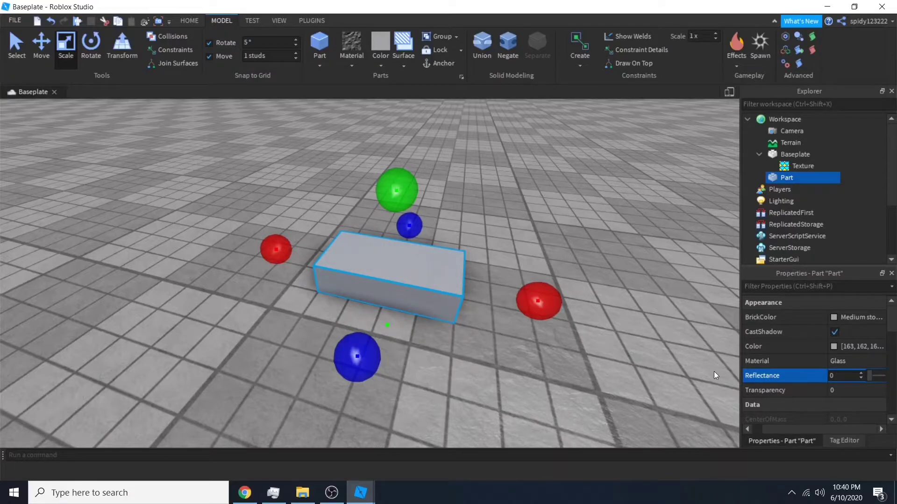
# - Inspect the glass block up close and set its Reflectance to 0.05
pyautogui.click(587, 246)
pyautogui.moveTo(588, 246); pyautogui.dragTo(587, 245, button='right')
pyautogui.press('d')
pyautogui.press('w')
pyautogui.moveTo(587, 245); pyautogui.dragTo(587, 245, button='right')
pyautogui.click(813, 178)
pyautogui.scroll(1, 858, 362)
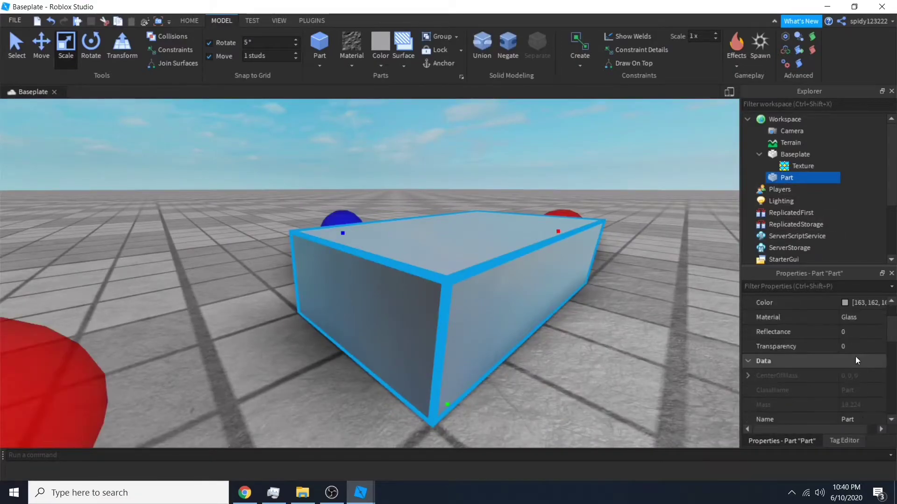
pyautogui.click(856, 328)
pyautogui.moveTo(868, 335); pyautogui.dragTo(870, 332)
pyautogui.moveTo(620, 285); pyautogui.dragTo(630, 286, button='right')
pyautogui.click(631, 286)
# - Darken the glass block's Color to black and check its sky reflection from several angles
pyautogui.moveTo(520, 247); pyautogui.dragTo(519, 245, button='right')
pyautogui.press('s')
pyautogui.click(397, 304)
pyautogui.click(844, 348)
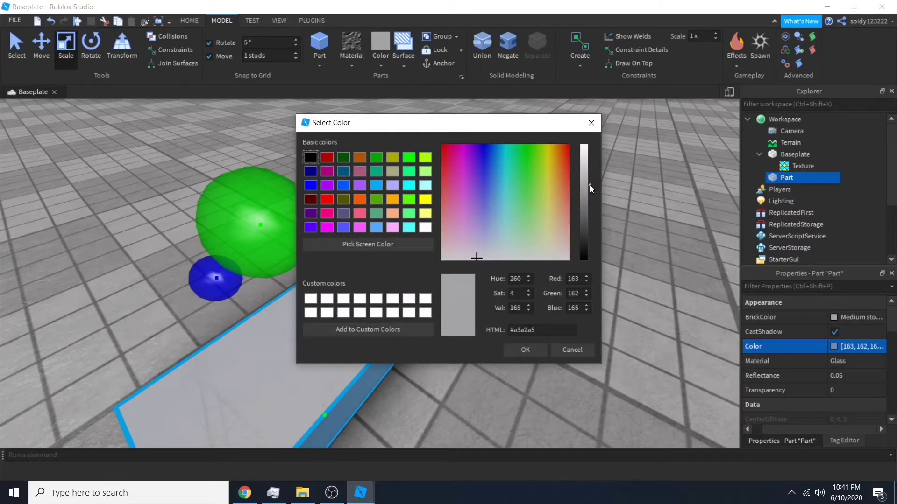
pyautogui.moveTo(590, 185); pyautogui.dragTo(576, 367)
pyautogui.click(537, 347)
pyautogui.click(593, 319)
pyautogui.moveTo(593, 318); pyautogui.dragTo(595, 318, button='right')
pyautogui.press('w')
pyautogui.press('s')
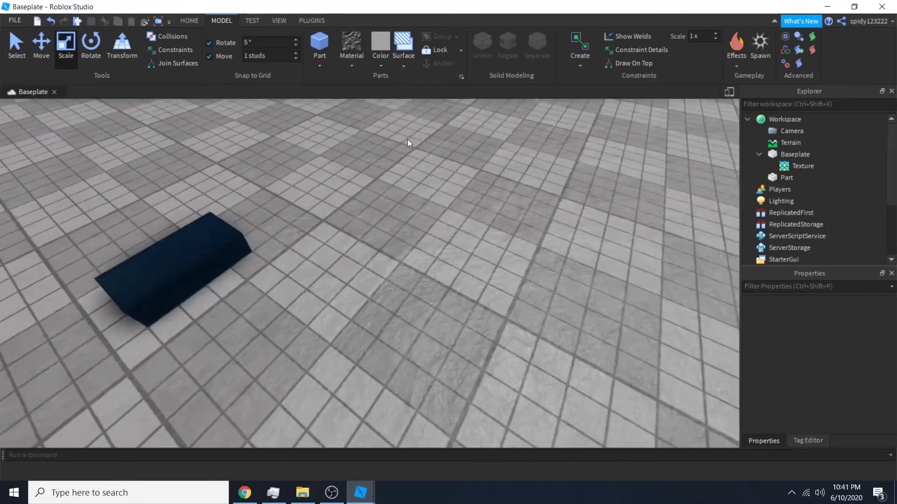
# - Insert a sphere part beside the dark block and set its material to Glass
pyautogui.press('w')
pyautogui.click(320, 66)
pyautogui.click(339, 91)
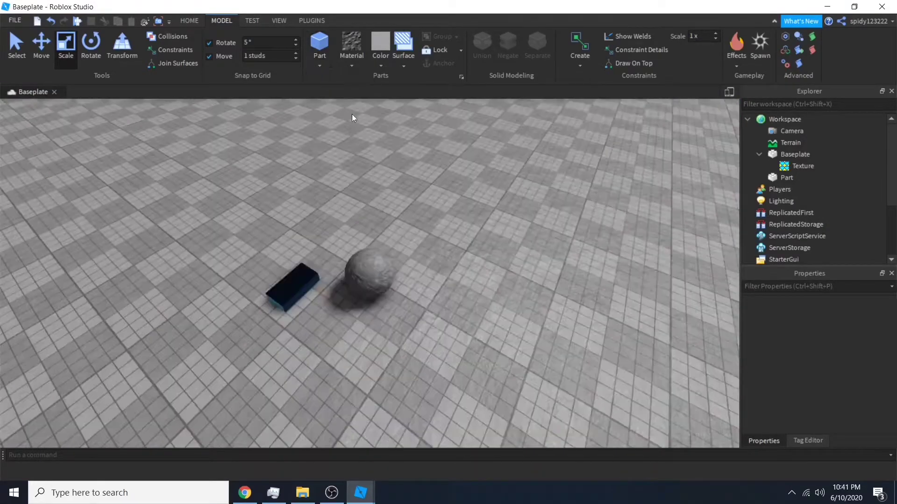
pyautogui.click(356, 64)
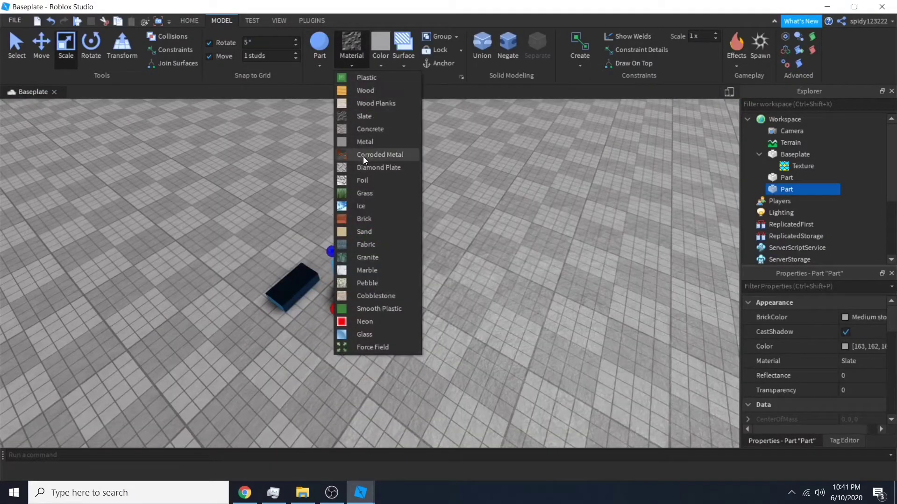
pyautogui.click(369, 331)
pyautogui.press('w')
pyautogui.moveTo(469, 270); pyautogui.dragTo(469, 270, button='right')
pyautogui.press('s')
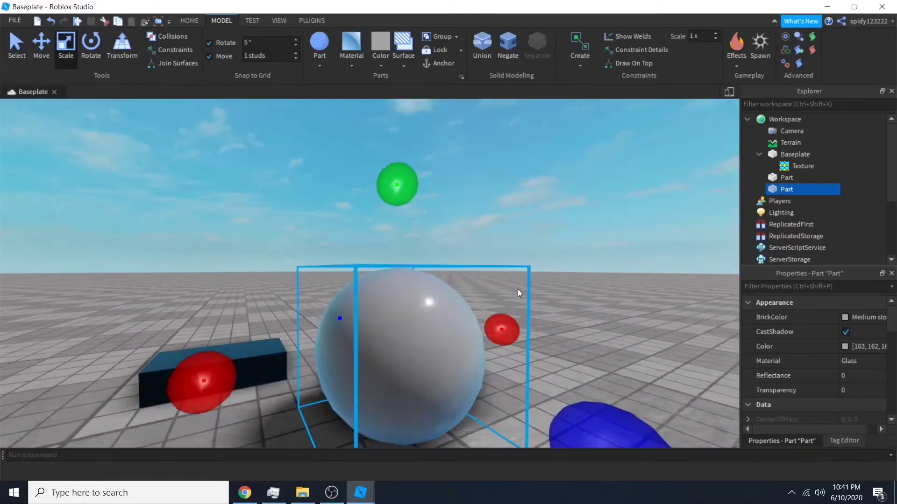
# - Set the glass sphere's Color to black (#000000)
pyautogui.click(845, 347)
pyautogui.moveTo(589, 187); pyautogui.dragTo(588, 266)
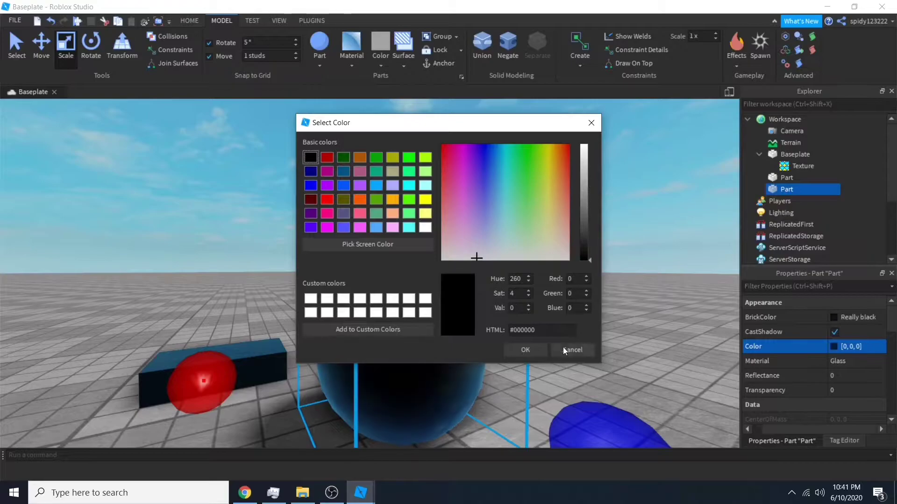
pyautogui.click(540, 348)
# - Look over the black glass sphere, and delete both the sphere and the block from the workspace
pyautogui.click(606, 318)
pyautogui.press('w')
pyautogui.moveTo(607, 319); pyautogui.dragTo(464, 365, button='right')
pyautogui.scroll(-5, 603, 321)
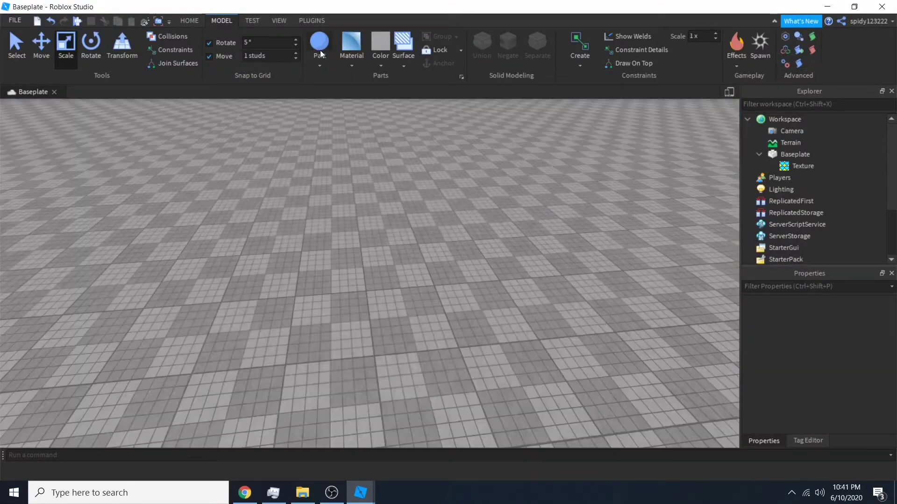
# - Insert a new block part on the empty baseplate and select it for scaling
pyautogui.click(320, 65)
pyautogui.click(337, 78)
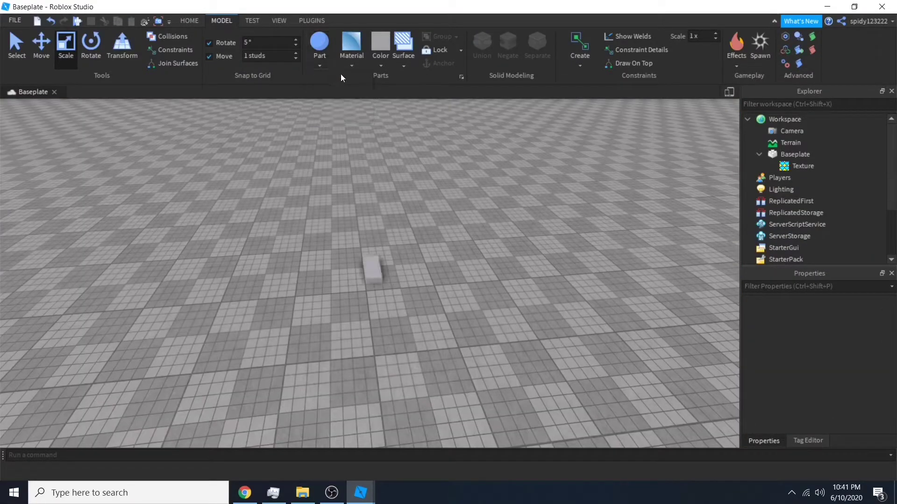
pyautogui.scroll(5, 395, 249)
pyautogui.click(358, 308)
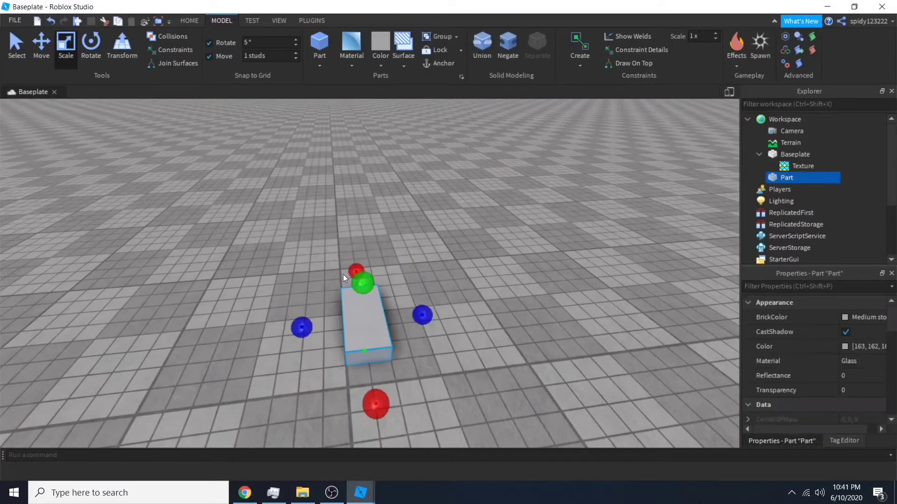
pyautogui.scroll(5, 394, 260)
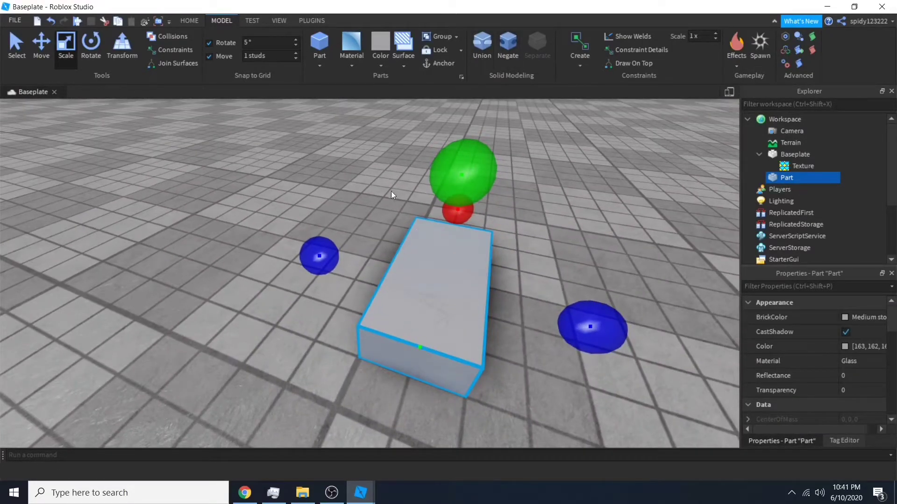
# - Scale the new block into a tall, wide wall slab
pyautogui.moveTo(186, 124); pyautogui.dragTo(395, 226, button='right')
pyautogui.moveTo(428, 149); pyautogui.dragTo(426, 105)
pyautogui.moveTo(426, 105); pyautogui.dragTo(358, 196, button='right')
pyautogui.scroll(5, 358, 195)
pyautogui.moveTo(402, 253); pyautogui.dragTo(385, 245, button='right')
pyautogui.scroll(-5, 384, 244)
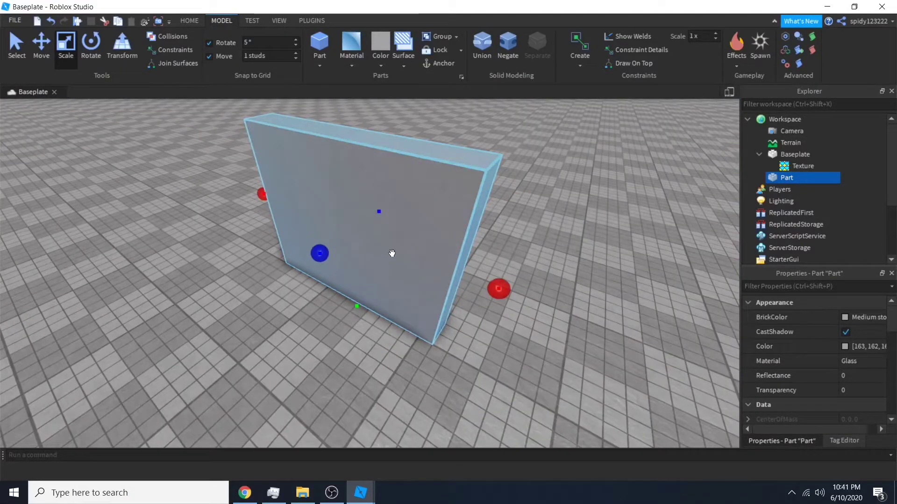
# - Duplicate the wall slab and position the copy perpendicular to the original so both cross at their centres
pyautogui.moveTo(374, 199); pyautogui.dragTo(379, 201, button='right')
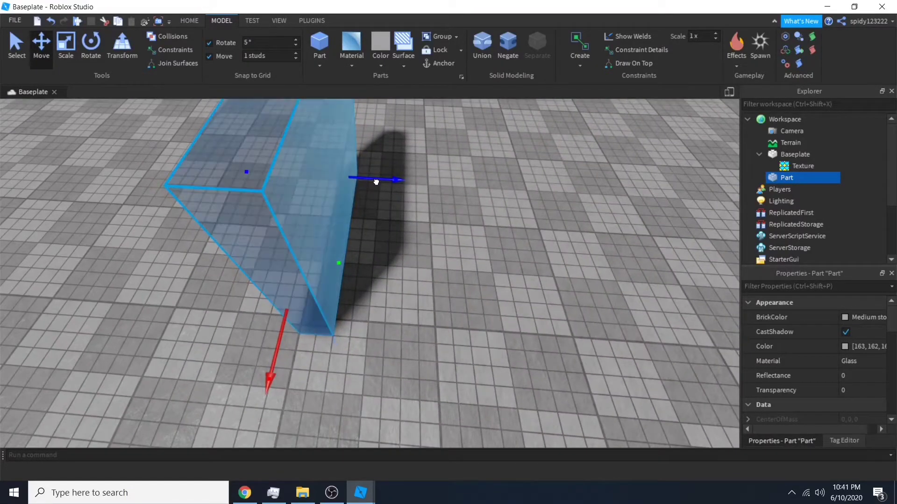
pyautogui.hotkey('ctrl', 'd')
pyautogui.moveTo(376, 182); pyautogui.dragTo(577, 186)
pyautogui.scroll(-1, 547, 185)
pyautogui.moveTo(509, 220)
pyautogui.mouseDown()
pyautogui.moveTo(573, 226)
pyautogui.moveTo(497, 219)
pyautogui.mouseUp()
pyautogui.moveTo(368, 222); pyautogui.dragTo(366, 215, button='right')
pyautogui.moveTo(332, 243); pyautogui.dragTo(209, 251)
pyautogui.moveTo(281, 254); pyautogui.dragTo(319, 254, button='right')
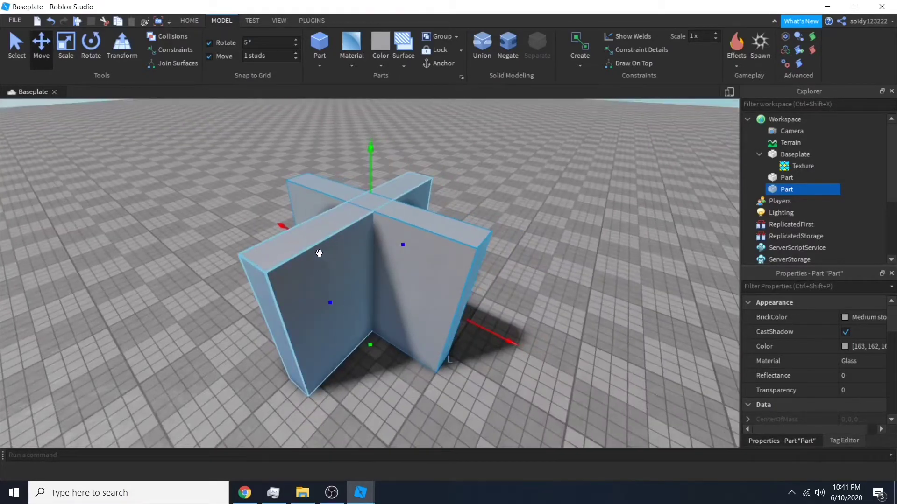
# - Union the two crossing wall slabs into one object and inspect it from several sides
pyautogui.keyDown('ctrl'); pyautogui.click(318, 254); pyautogui.keyUp('ctrl')
pyautogui.hotkey('ctrl', 'shift', 'g')
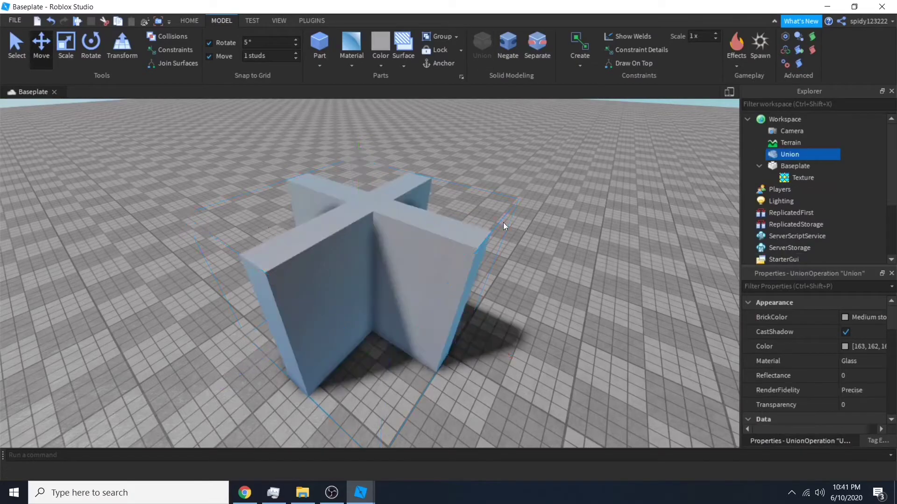
pyautogui.scroll(10, 512, 235)
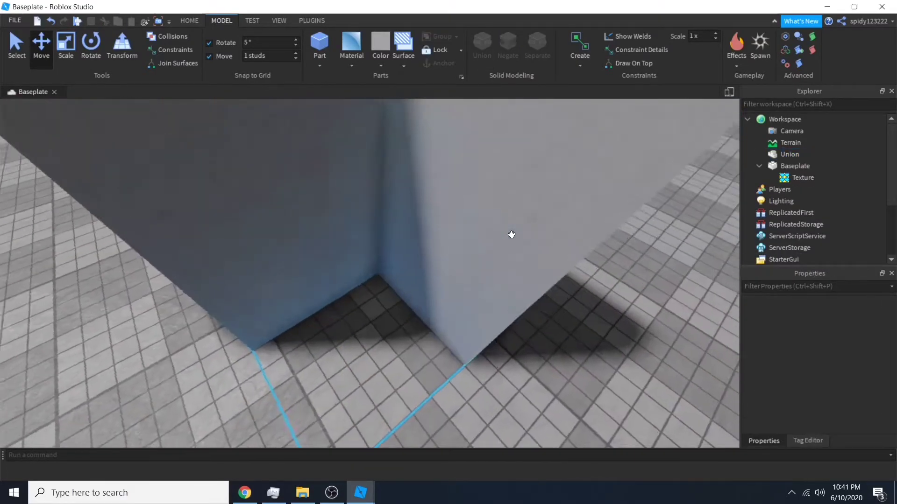
pyautogui.scroll(-10, 511, 234)
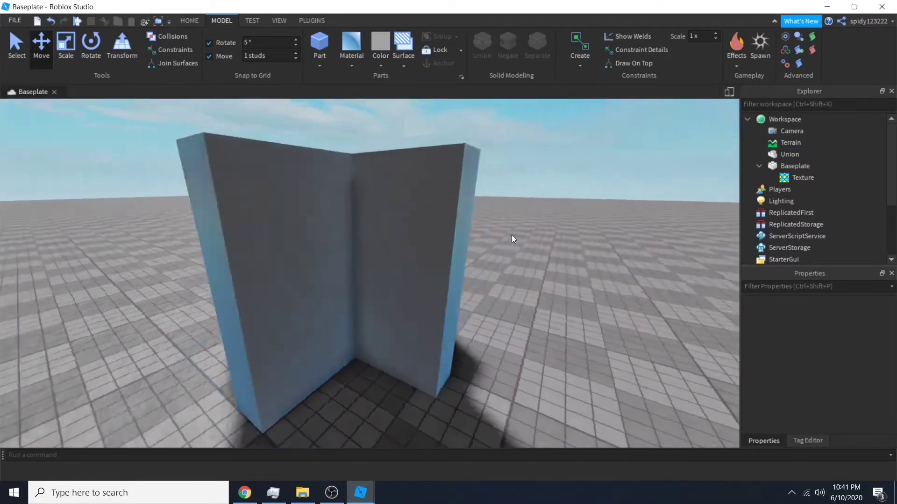
pyautogui.scroll(8, 512, 235)
pyautogui.scroll(-8, 512, 234)
pyautogui.click(372, 232)
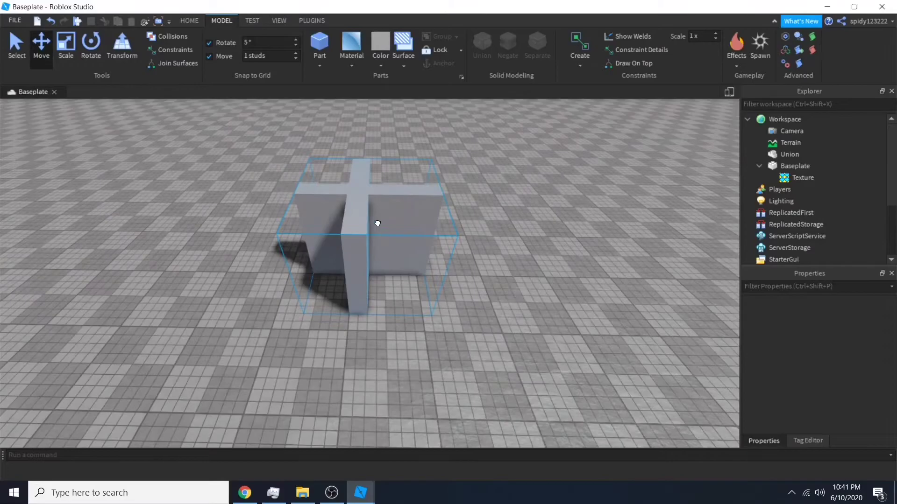
# - Separate the crossed union into its two wall slabs and reduce the height of one slab
pyautogui.click(537, 49)
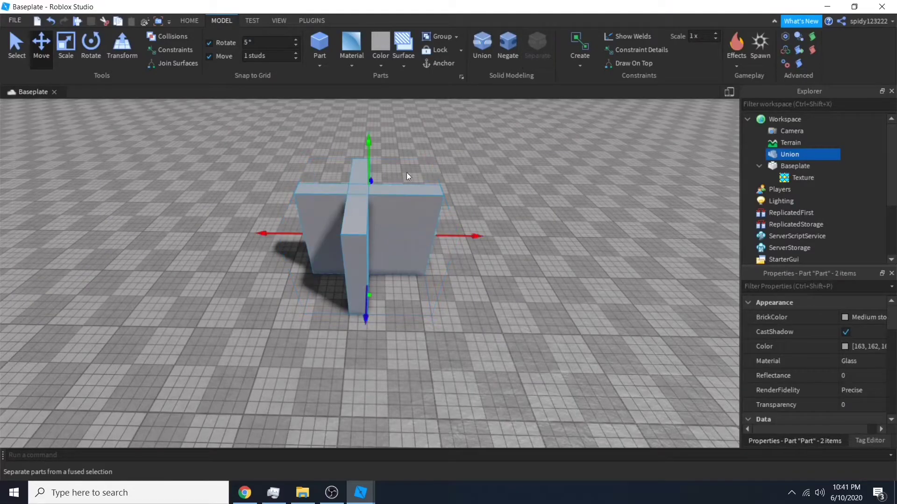
pyautogui.click(354, 205)
pyautogui.click(67, 51)
pyautogui.moveTo(356, 168); pyautogui.dragTo(419, 203)
# - Thicken the lowered slab and negate it so it passes through the remaining wall slab
pyautogui.press('d')
pyautogui.press('w')
pyautogui.moveTo(455, 283); pyautogui.dragTo(528, 285, button='right')
pyautogui.press('s')
pyautogui.press('w')
pyautogui.press('a')
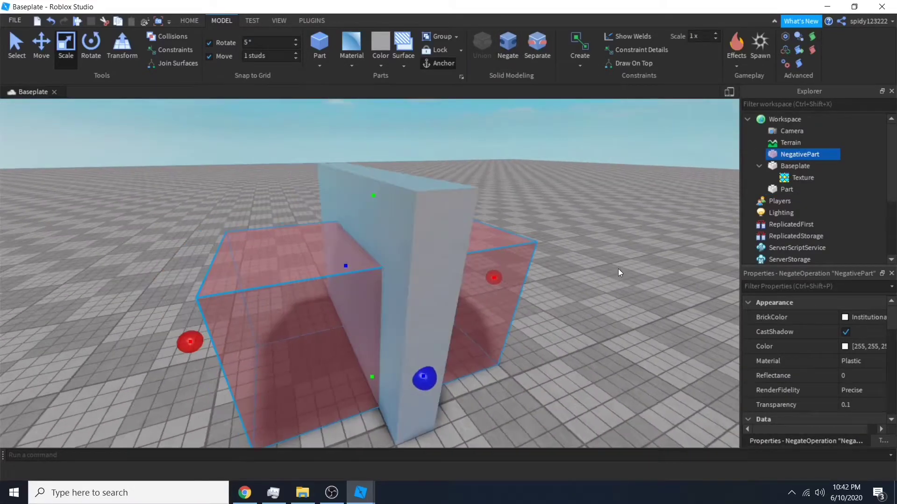
pyautogui.click(615, 270)
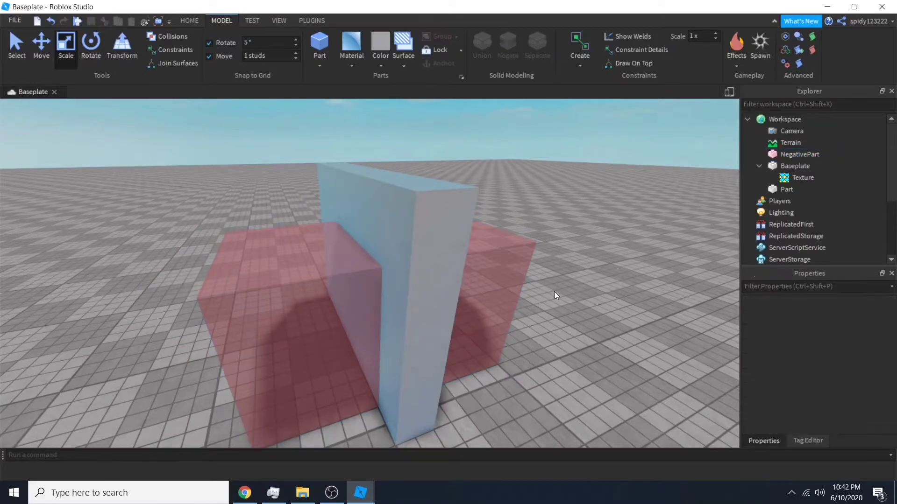
# - Union the wall slab with the negative part to cut a doorway, and inspect the opening from several sides
pyautogui.click(422, 277)
pyautogui.keyDown('ctrl'); pyautogui.click(233, 282); pyautogui.keyUp('ctrl')
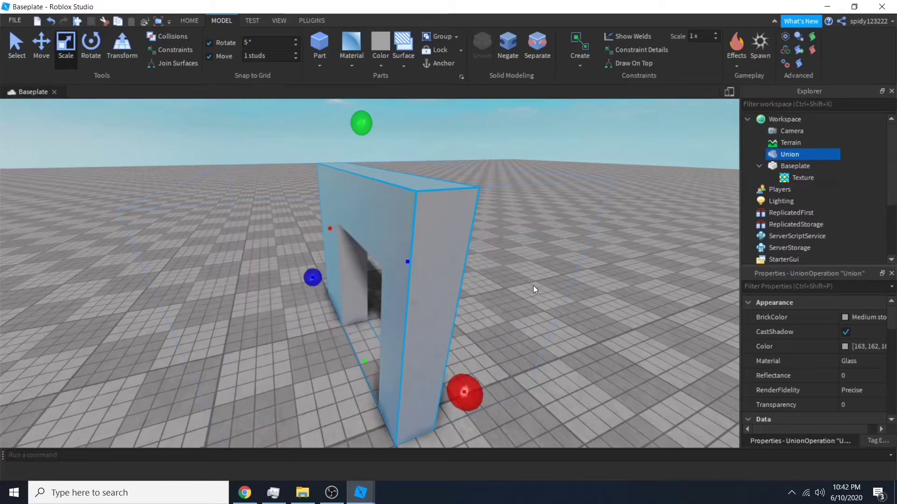
pyautogui.click(546, 287)
pyautogui.moveTo(573, 290); pyautogui.dragTo(462, 306, button='right')
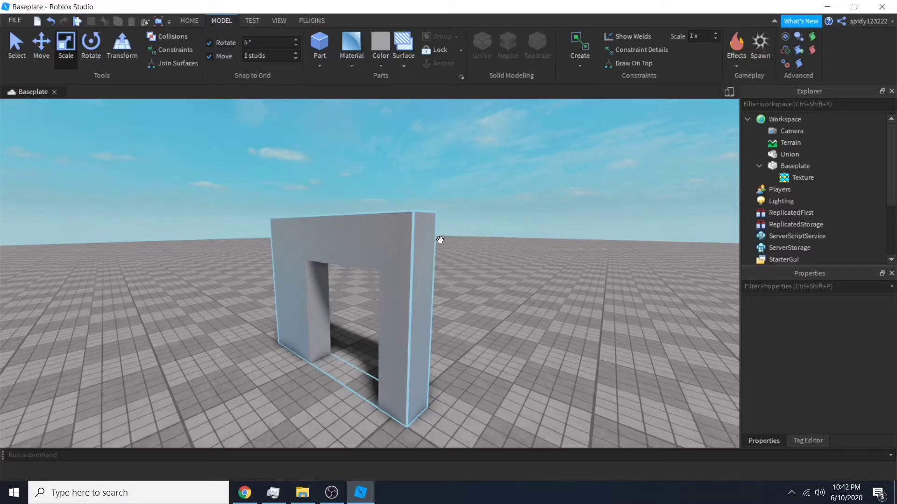
pyautogui.moveTo(506, 301); pyautogui.dragTo(507, 301, button='right')
pyautogui.scroll(5, 506, 301)
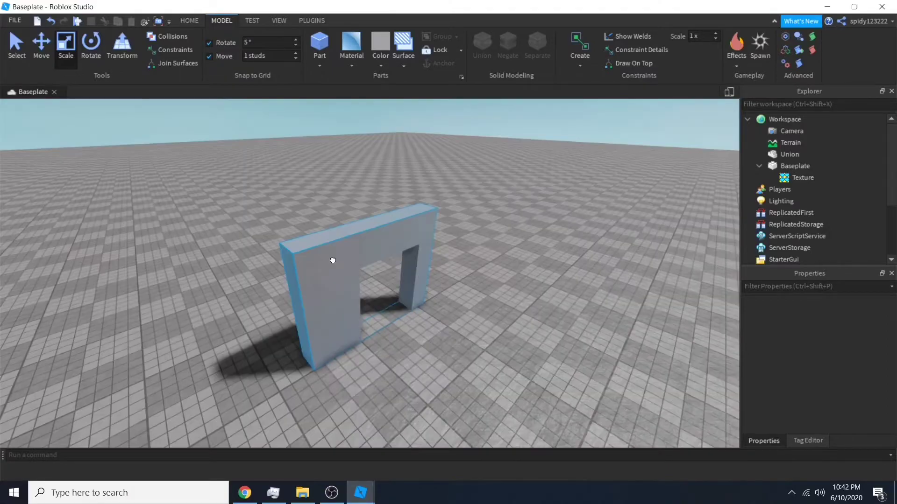
# - Delete the wall with the doorway and open the marketplace models in the Toolbox
pyautogui.click(332, 260)
pyautogui.press('Delete')
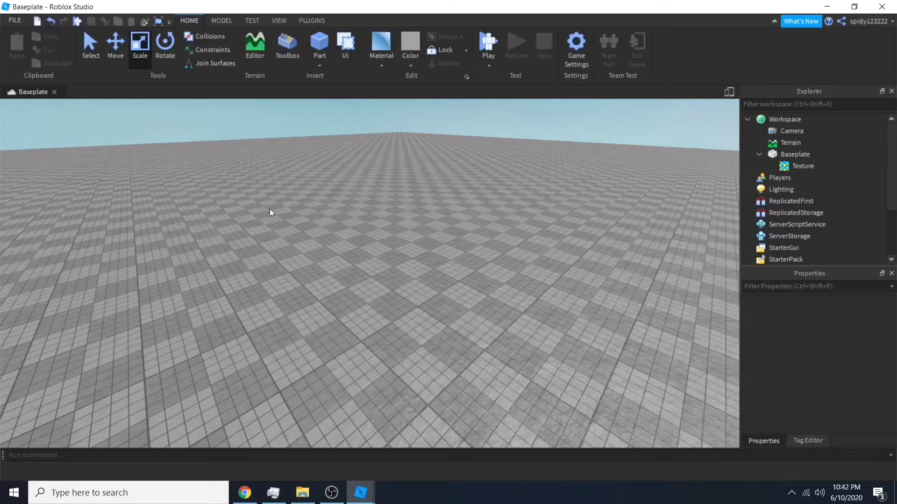
pyautogui.click(287, 45)
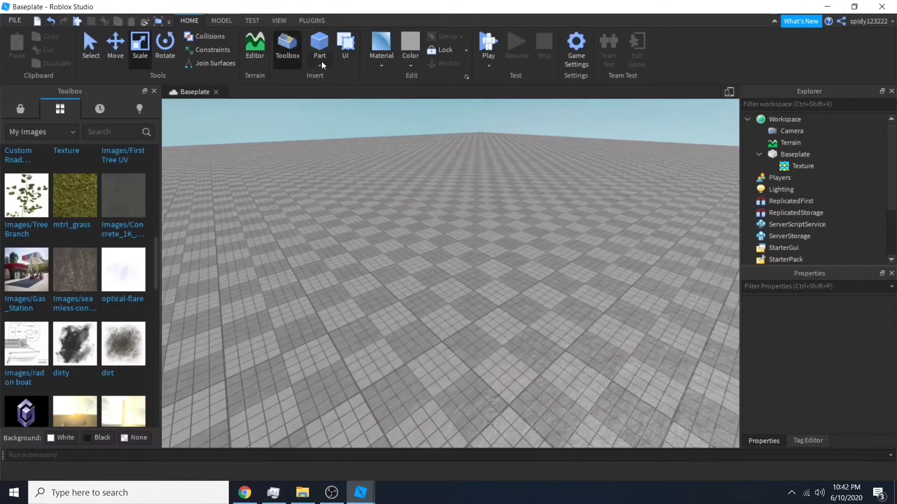
pyautogui.click(31, 115)
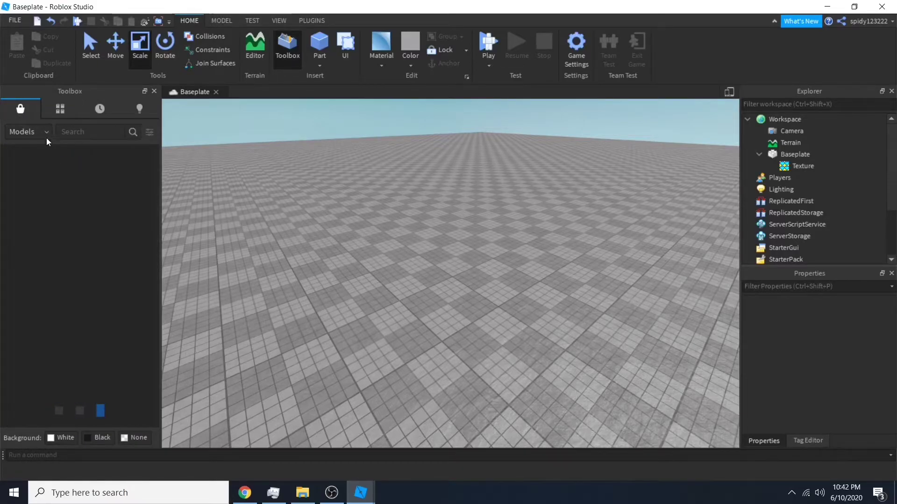
pyautogui.click(28, 131)
pyautogui.click(83, 134)
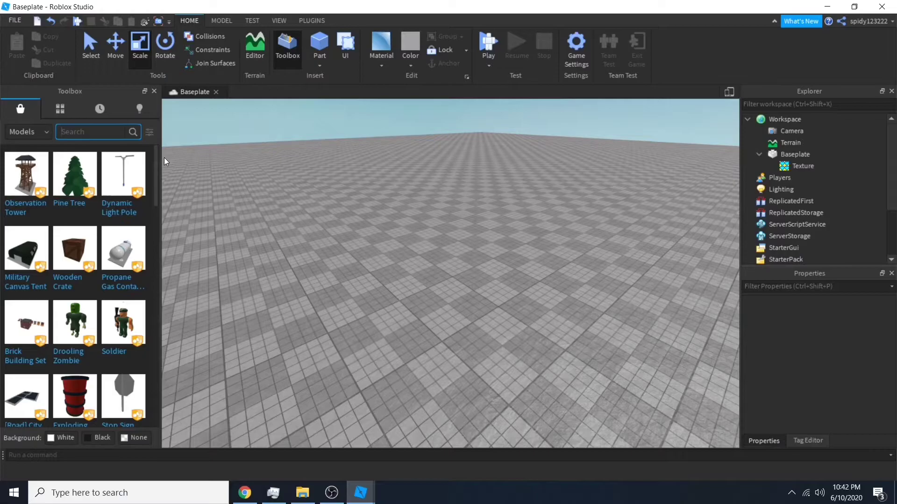
# - Insert the Exploding Barrel model onto the baseplate, close the Toolbox and view the barrel from the side
pyautogui.moveTo(86, 395); pyautogui.dragTo(372, 289)
pyautogui.click(426, 310)
pyautogui.scroll(5, 426, 310)
pyautogui.moveTo(426, 310); pyautogui.dragTo(421, 306, button='right')
pyautogui.press('w')
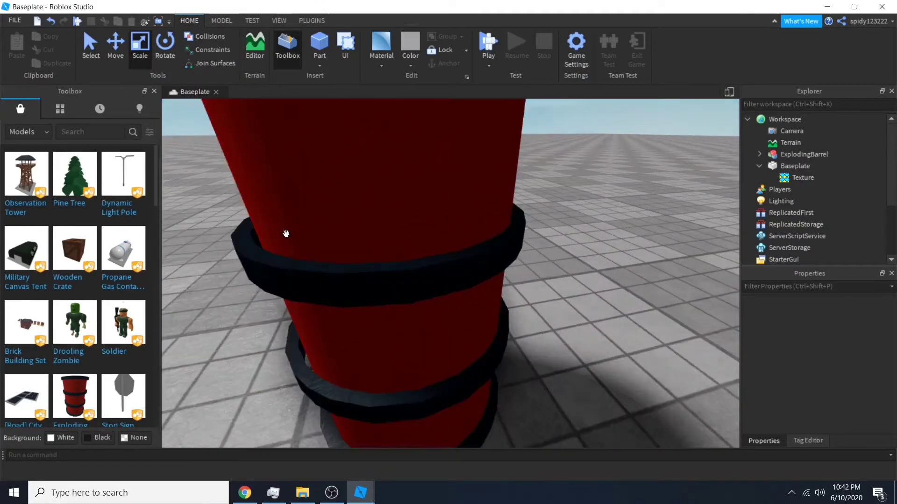
pyautogui.click(154, 92)
pyautogui.scroll(-5, 344, 239)
pyautogui.moveTo(383, 262); pyautogui.dragTo(355, 306, button='right')
pyautogui.scroll(4, 371, 294)
pyautogui.scroll(-4, 368, 299)
pyautogui.click(355, 306)
# - Select individual pieces inside the barrel model and delete its upper black ring together with the Base part around it
pyautogui.keyDown('alt'); pyautogui.click(337, 287); pyautogui.keyUp('alt')
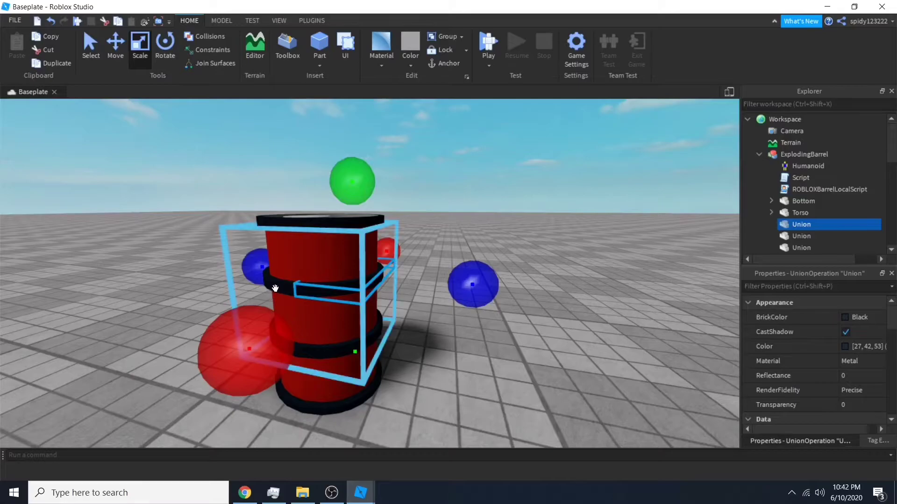
pyautogui.keyDown('ctrl'); pyautogui.keyDown('alt'); pyautogui.click(275, 285); pyautogui.keyUp('alt'); pyautogui.keyUp('ctrl')
pyautogui.keyDown('ctrl'); pyautogui.keyDown('alt'); pyautogui.click(288, 289); pyautogui.keyUp('alt'); pyautogui.keyUp('ctrl')
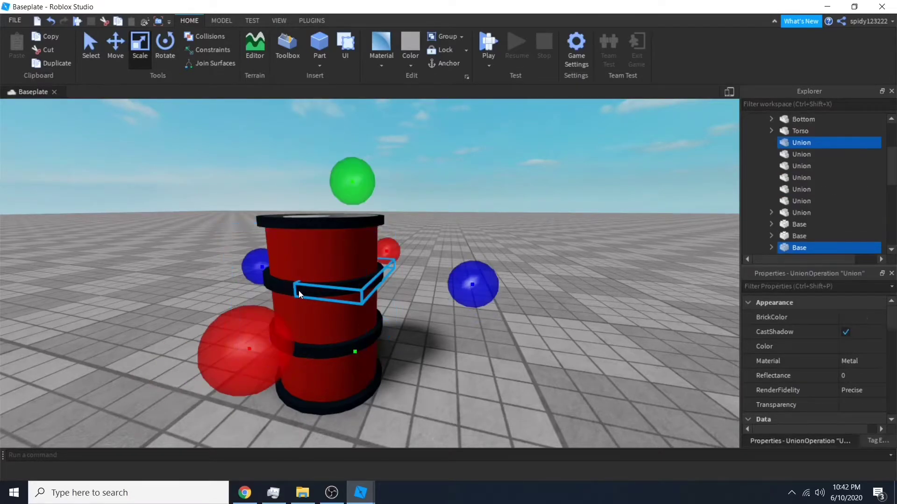
pyautogui.press('Delete')
pyautogui.keyDown('alt'); pyautogui.click(276, 285); pyautogui.keyUp('alt')
pyautogui.press('Delete')
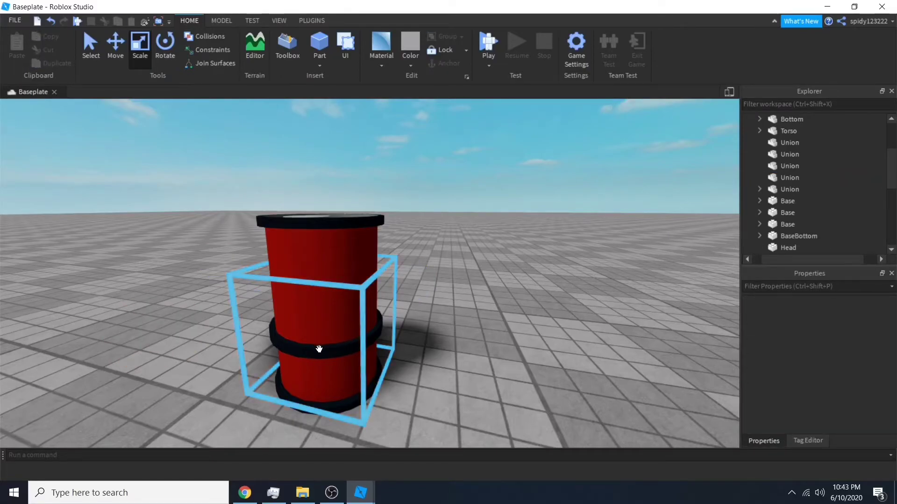
# - Delete the Base part around the barrel's lower middle ring and both Union pieces of that ring
pyautogui.moveTo(461, 358); pyautogui.dragTo(463, 333, button='right')
pyautogui.scroll(3, 401, 245)
pyautogui.keyDown('alt'); pyautogui.click(400, 240); pyautogui.keyUp('alt')
pyautogui.press('Delete')
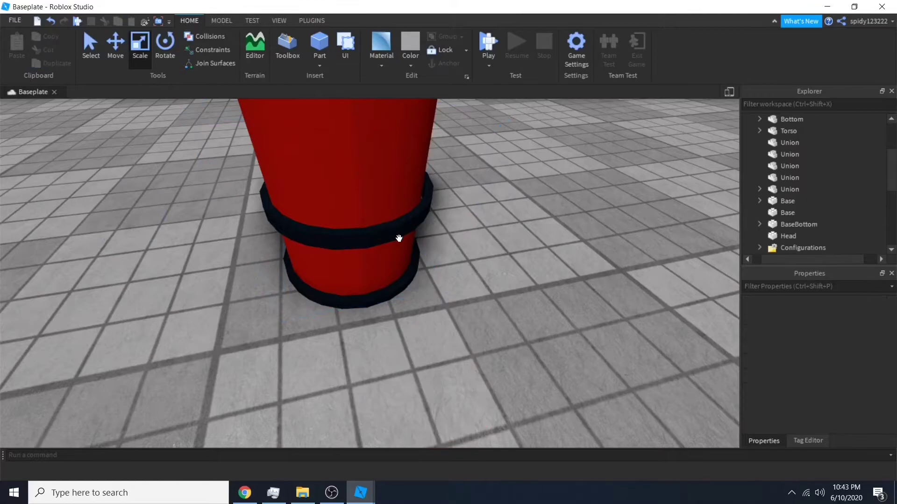
pyautogui.keyDown('alt'); pyautogui.click(400, 237); pyautogui.keyUp('alt')
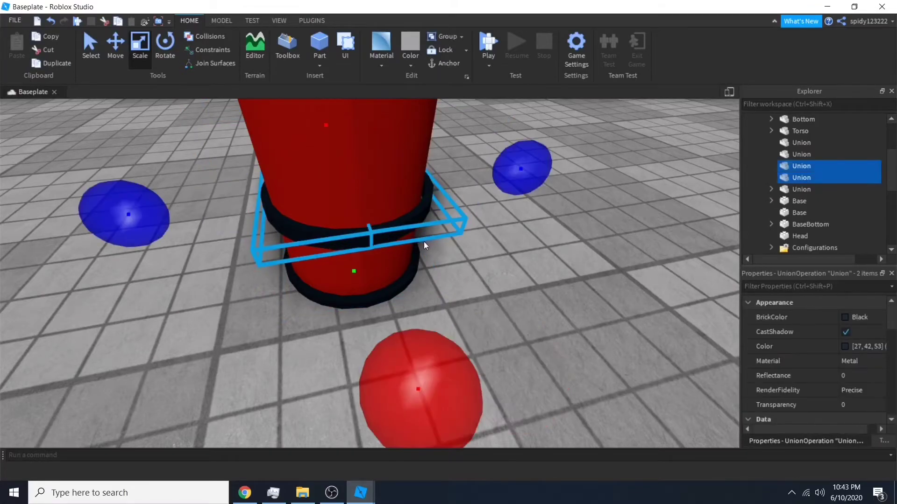
pyautogui.press('Delete')
# - Delete the whole barrel model and insert a plain block part in its place
pyautogui.moveTo(445, 263); pyautogui.dragTo(481, 295, button='right')
pyautogui.scroll(-3, 473, 282)
pyautogui.scroll(4, 474, 283)
pyautogui.scroll(-3, 481, 295)
pyautogui.click(358, 179)
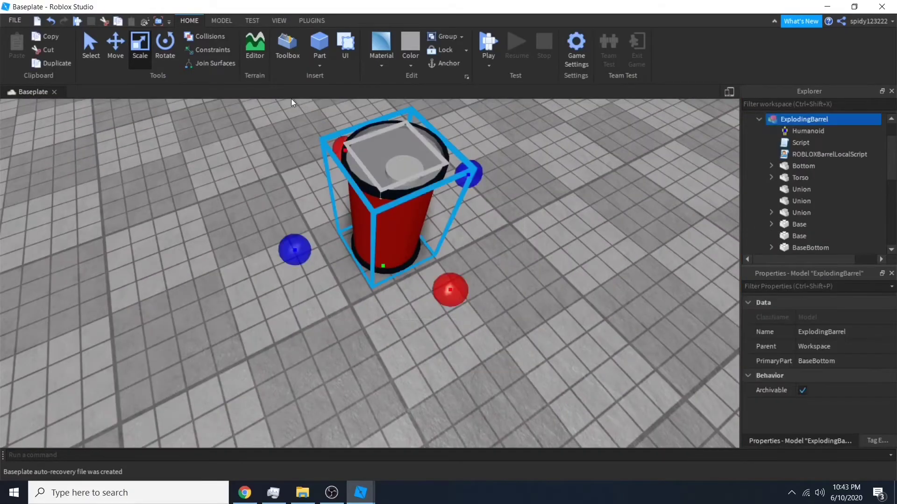
pyautogui.press('Delete')
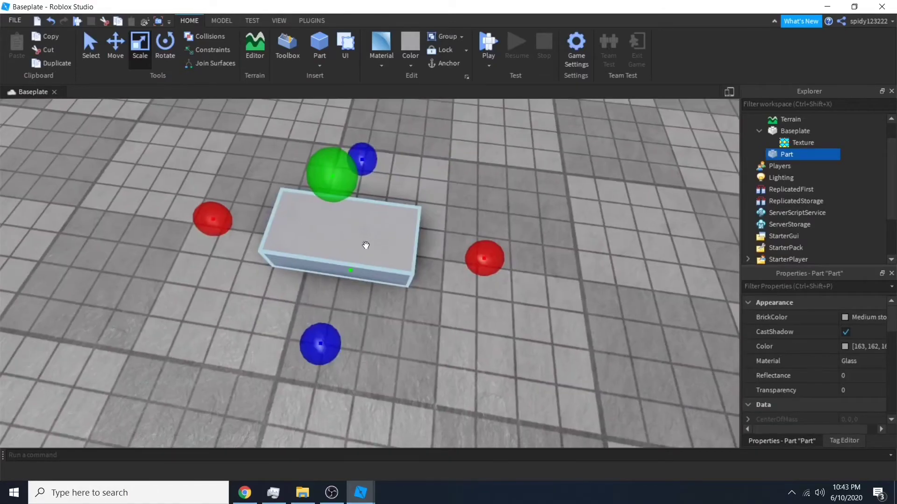
# - Reposition the new block part on the empty baseplate
pyautogui.scroll(3, 367, 246)
pyautogui.scroll(-6, 403, 251)
pyautogui.scroll(-1, 414, 255)
pyautogui.click(458, 324)
pyautogui.moveTo(382, 332); pyautogui.dragTo(350, 303)
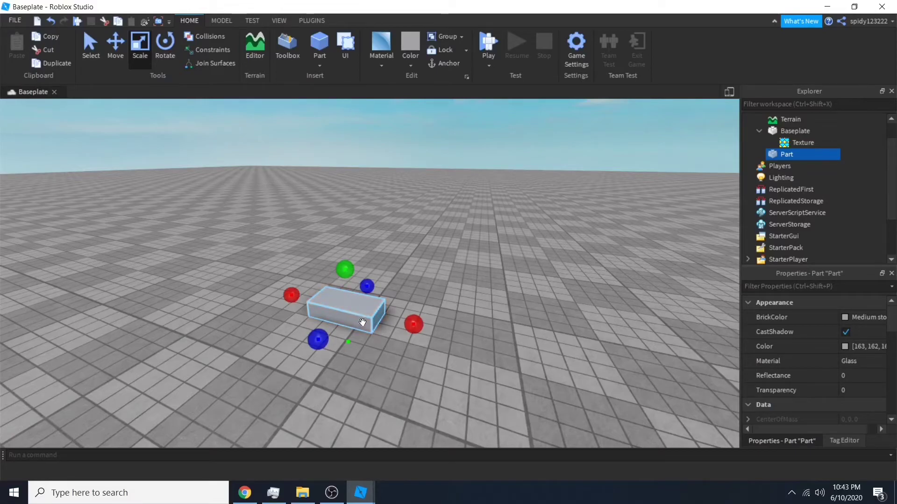
# - Duplicate the block and move the copy beside the original, leaving a gap between them
pyautogui.hotkey('ctrl', 'd')
pyautogui.click(116, 45)
pyautogui.moveTo(429, 323); pyautogui.dragTo(426, 323)
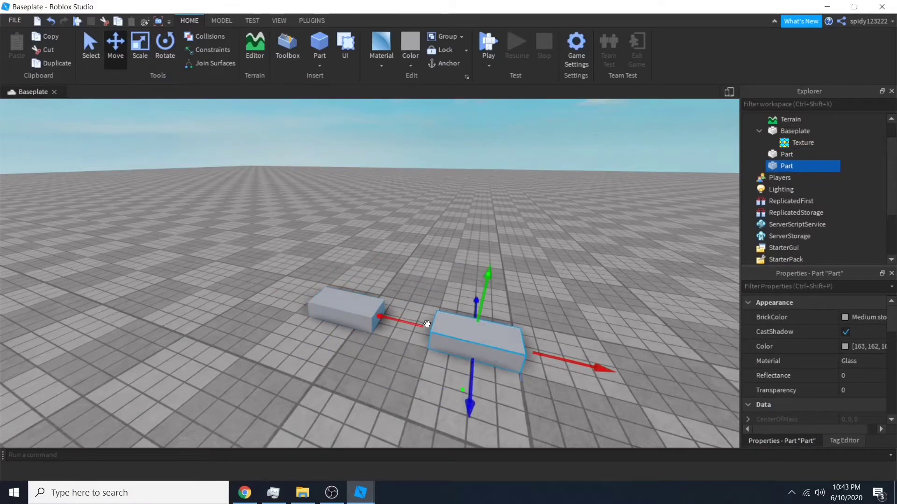
pyautogui.scroll(3, 367, 255)
pyautogui.moveTo(367, 254); pyautogui.dragTo(296, 280, button='right')
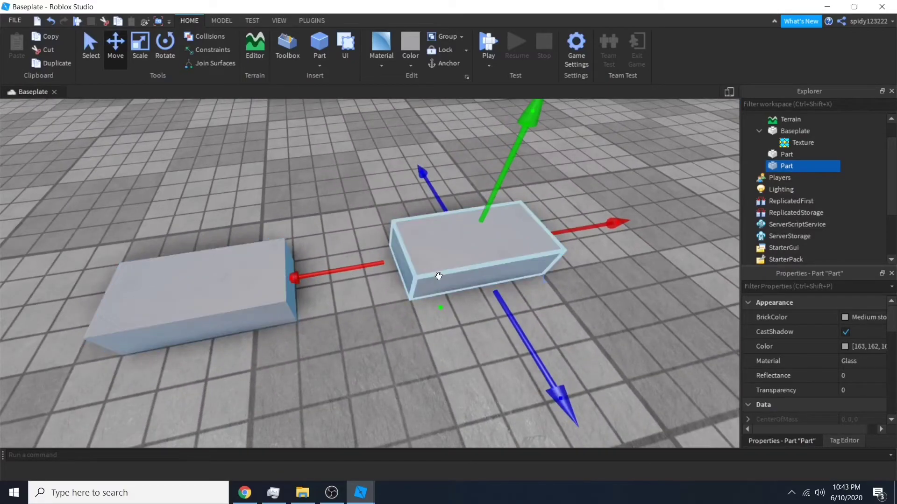
# - Delete the duplicated block, trying undo once before removing the copy again
pyautogui.press('Delete')
pyautogui.scroll(-6, 418, 281)
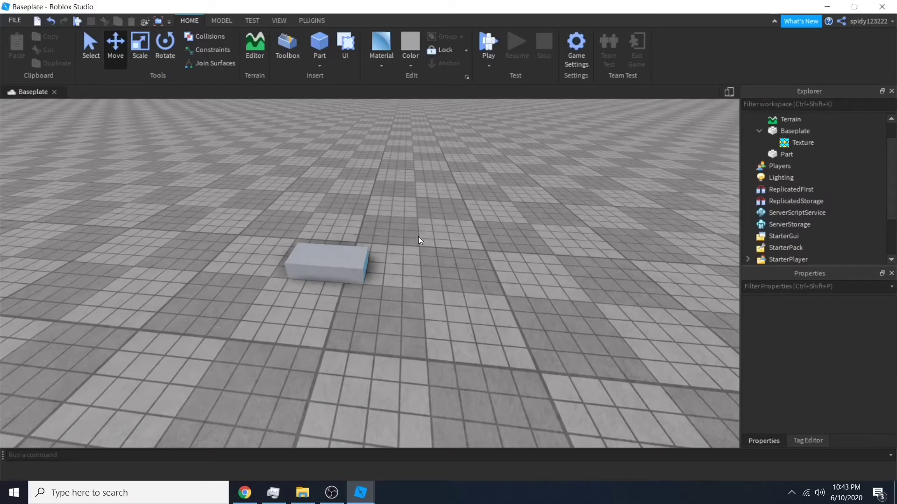
pyautogui.hotkey('ctrl', 'z')
pyautogui.press('Delete')
pyautogui.moveTo(458, 276); pyautogui.dragTo(429, 320, button='right')
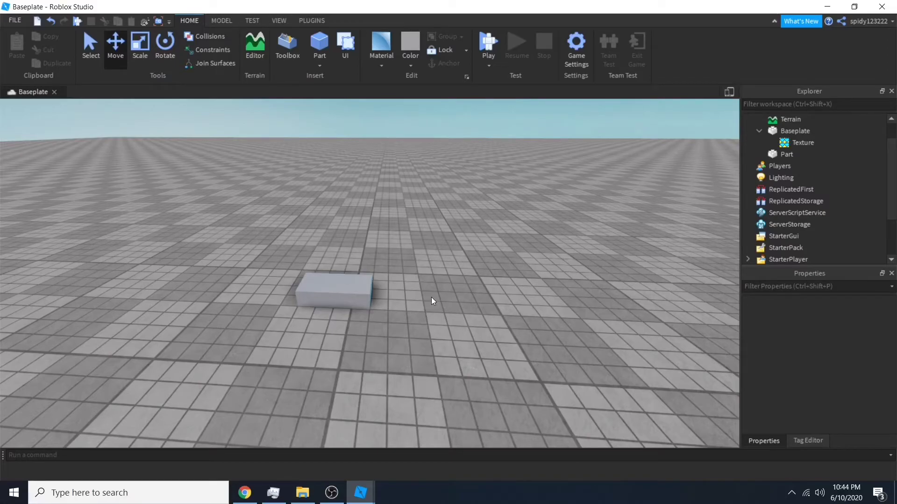
# - Demonstrate switching repeatedly between the Select, Move, Scale and Rotate tools, finishing on Rotate
pyautogui.hotkey('ctrl', '1')
pyautogui.hotkey('ctrl', '2')
pyautogui.hotkey('ctrl', '3')
pyautogui.hotkey('ctrl', '4')
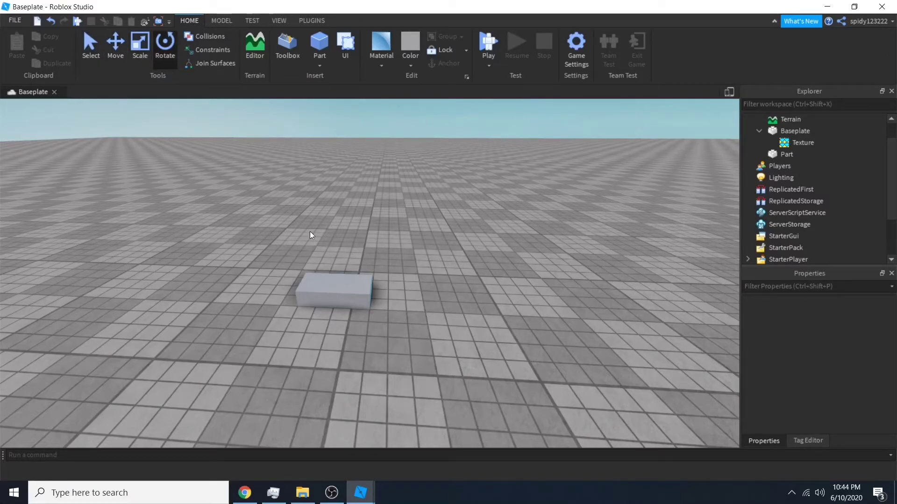
pyautogui.click(92, 55)
pyautogui.click(114, 61)
pyautogui.click(139, 60)
pyautogui.hotkey('ctrl', '2')
pyautogui.hotkey('ctrl', '4')
pyautogui.hotkey('ctrl', '1')
pyautogui.hotkey('ctrl', '2')
pyautogui.hotkey('ctrl', '1')
pyautogui.hotkey('ctrl', '2')
pyautogui.hotkey('ctrl', '3')
pyautogui.hotkey('ctrl', '4')
pyautogui.scroll(2, 367, 237)
pyautogui.moveTo(368, 238); pyautogui.dragTo(371, 233, button='right')
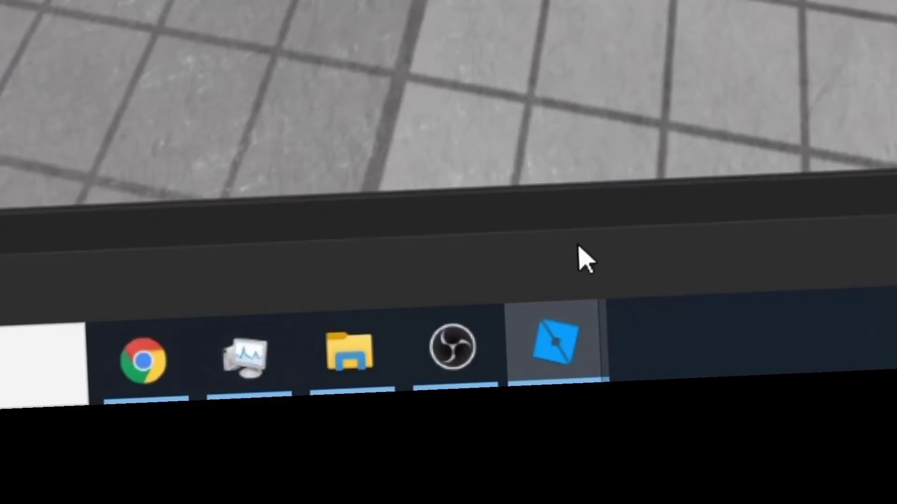